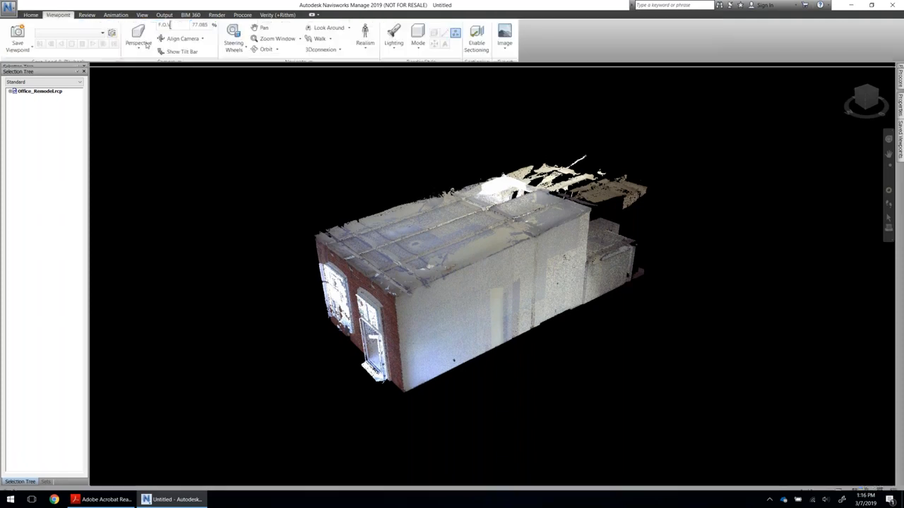
Enable the section box and scale it to span the building's full length and width while reducing its height.
{"action": "left_click", "coordinate": [474, 41]}
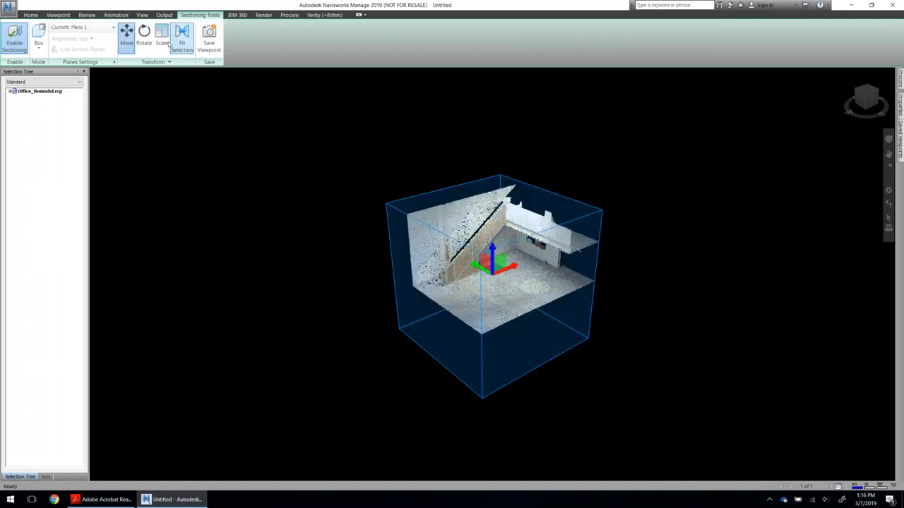
{"action": "left_click", "coordinate": [162, 39]}
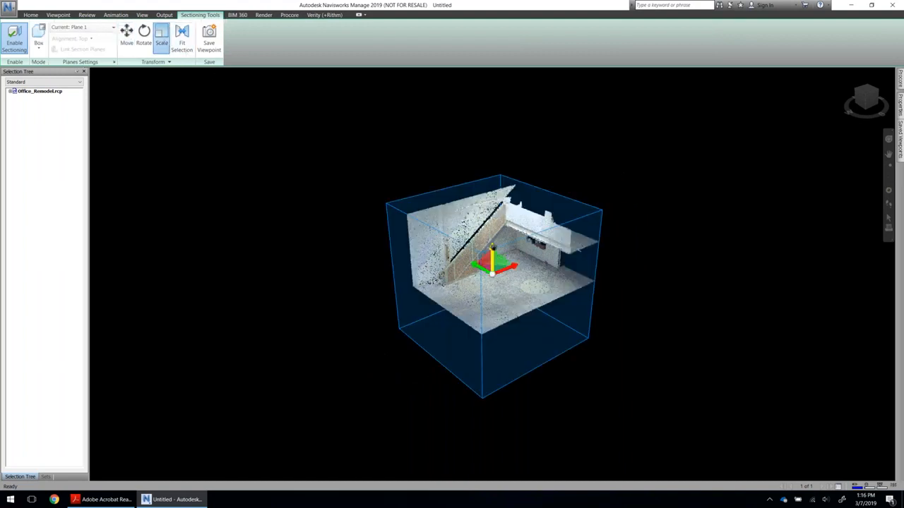
{"action": "left_click_drag", "start_coordinate": [493, 243], "coordinate": [493, 227]}
{"action": "left_click_drag", "start_coordinate": [508, 265], "coordinate": [509, 210]}
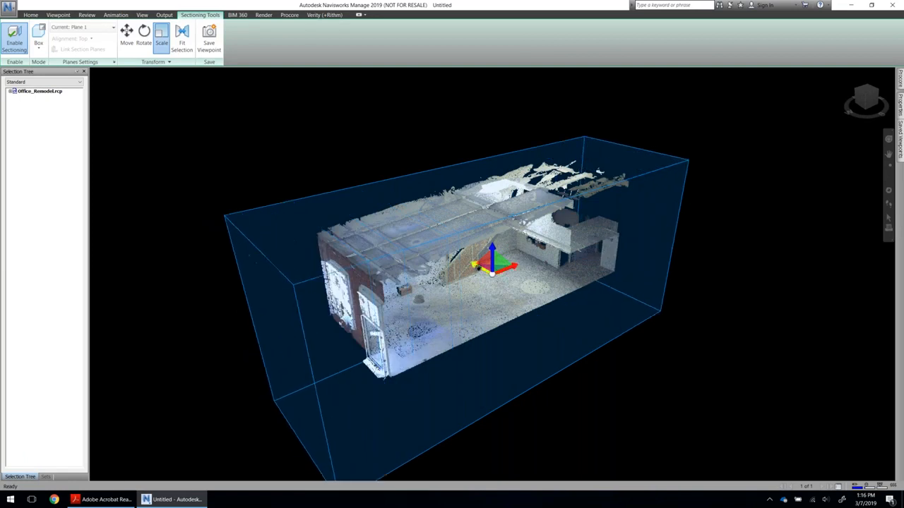
{"action": "left_click_drag", "start_coordinate": [493, 260], "coordinate": [492, 317]}
Move the section box down to isolate the floor and the lowest part of the walls, and hide its gizmo.
{"action": "left_click", "coordinate": [127, 41]}
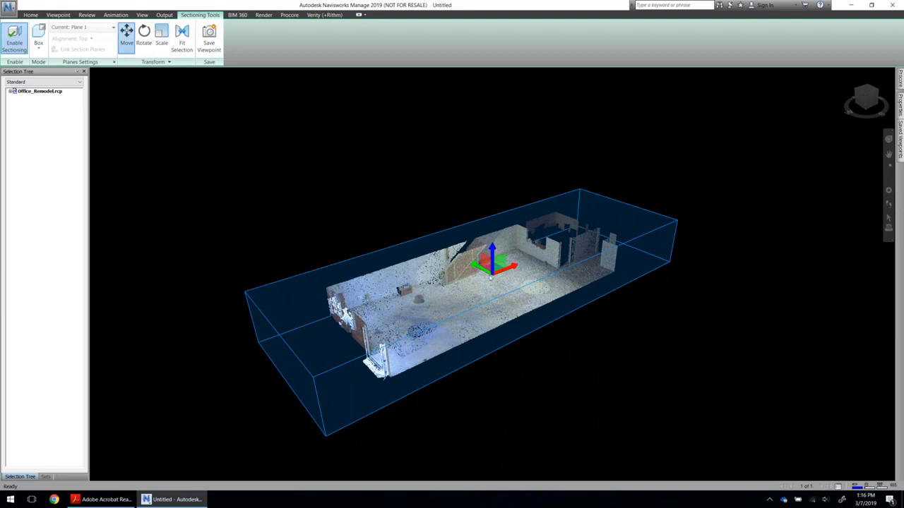
{"action": "left_click_drag", "start_coordinate": [478, 268], "coordinate": [507, 270]}
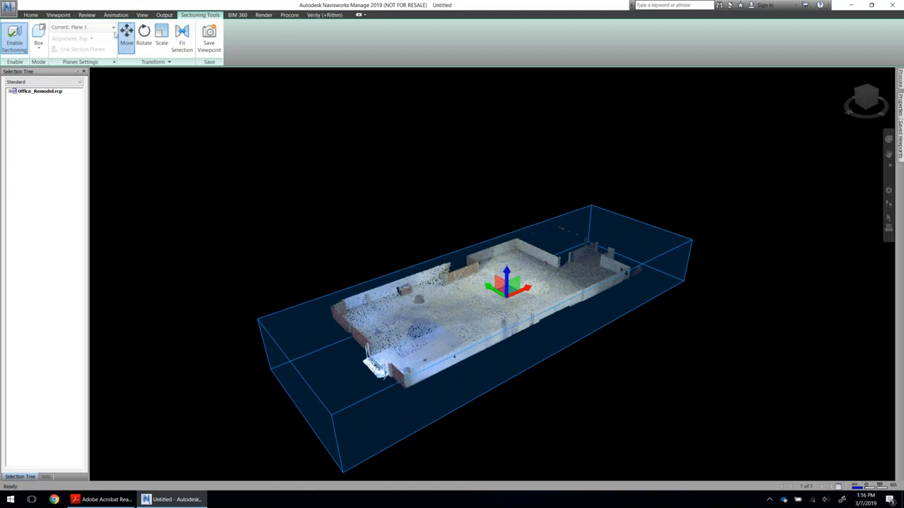
{"action": "left_click", "coordinate": [127, 37]}
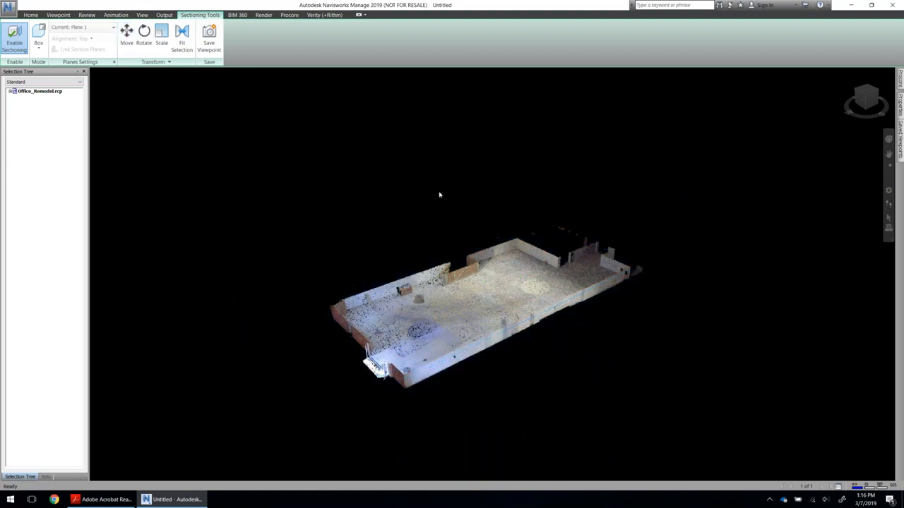
{"action": "middle_click_drag", "start_coordinate": [508, 287], "coordinate": [477, 279], "text": "shift"}
Save the file as Concrete Floor Flatness.nwf.
{"action": "left_click", "coordinate": [44, 91]}
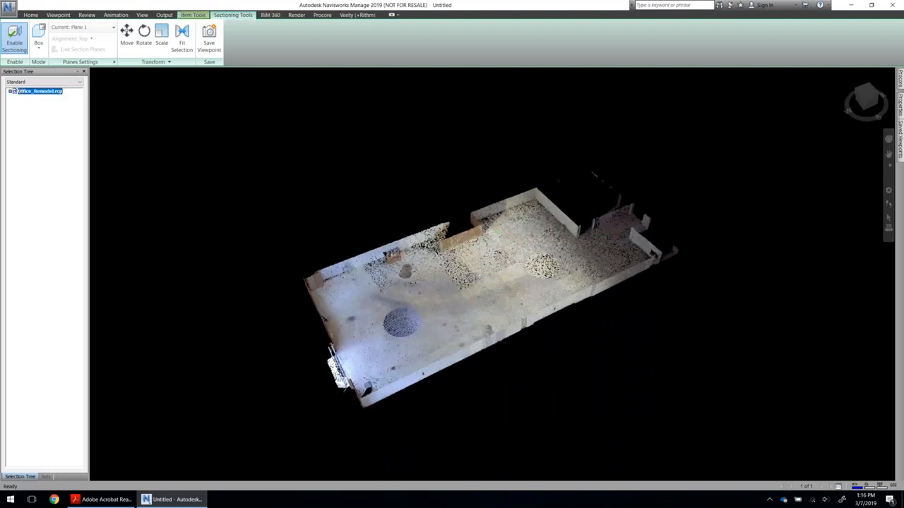
{"action": "left_click", "coordinate": [9, 7]}
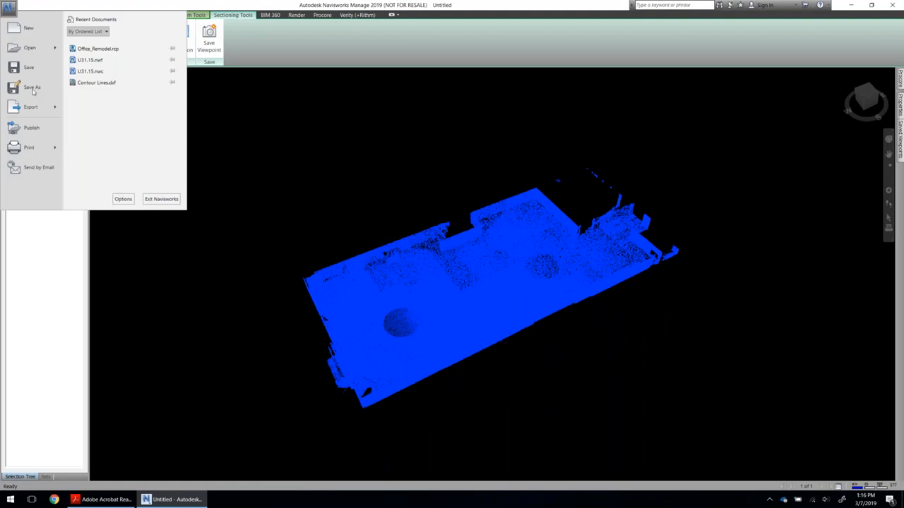
{"action": "left_click", "coordinate": [34, 91]}
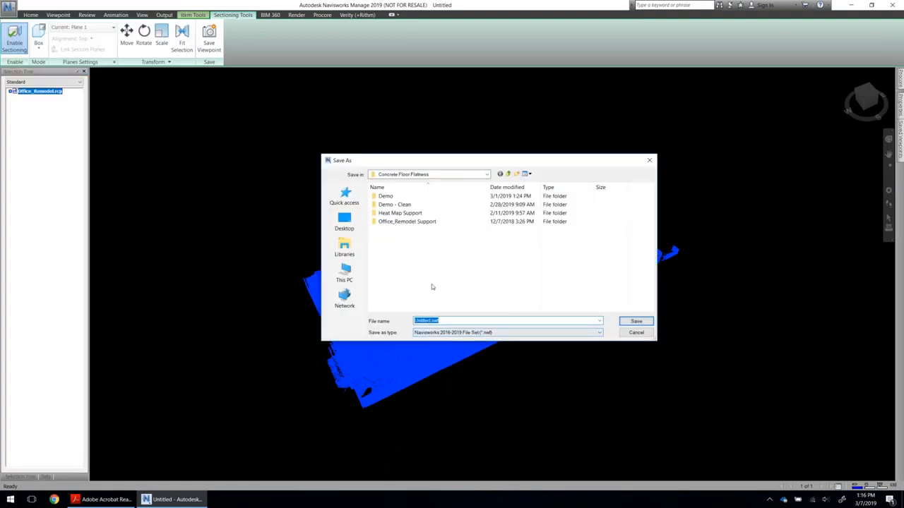
{"action": "double_click", "coordinate": [398, 196]}
{"action": "double_click", "coordinate": [424, 204]}
{"action": "left_click", "coordinate": [473, 251]}
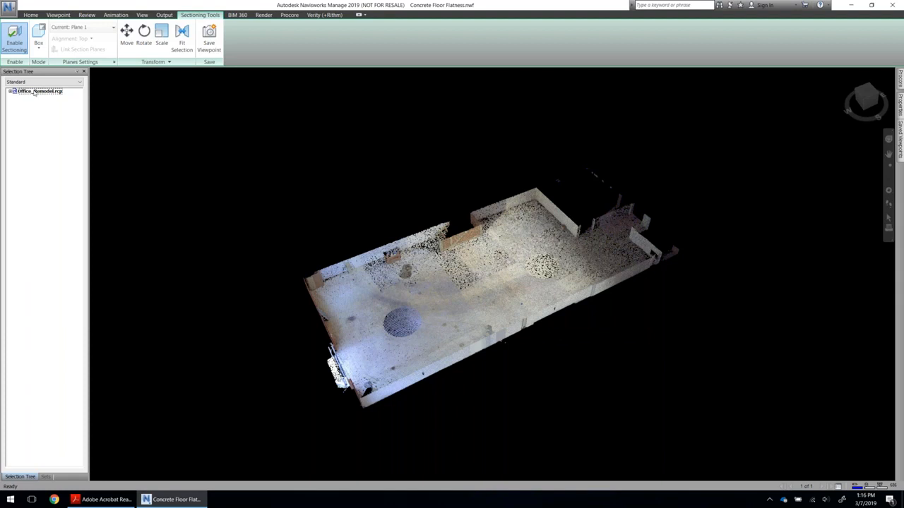
Launch Rithm with the sectioned Office_Remodel.rcp scan and accept rebinding the matching elements to Verity.
{"action": "left_click", "coordinate": [358, 15]}
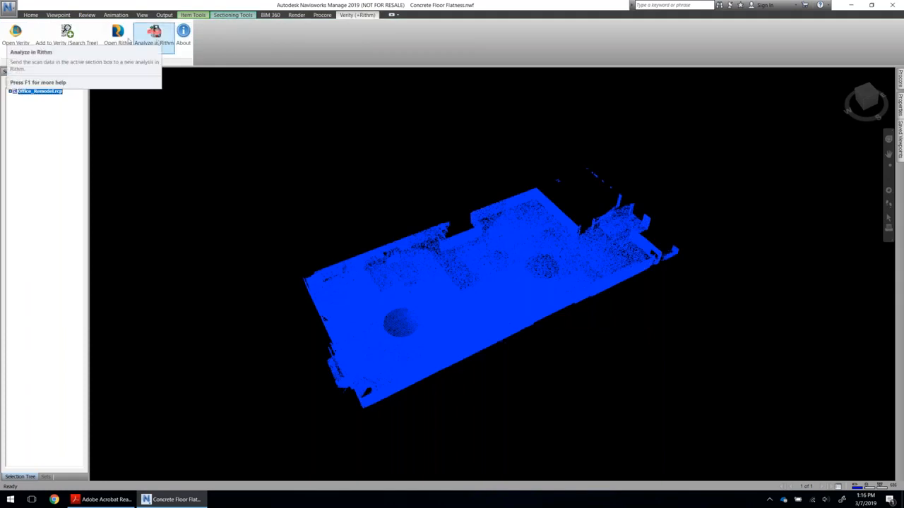
{"action": "left_click", "coordinate": [126, 41]}
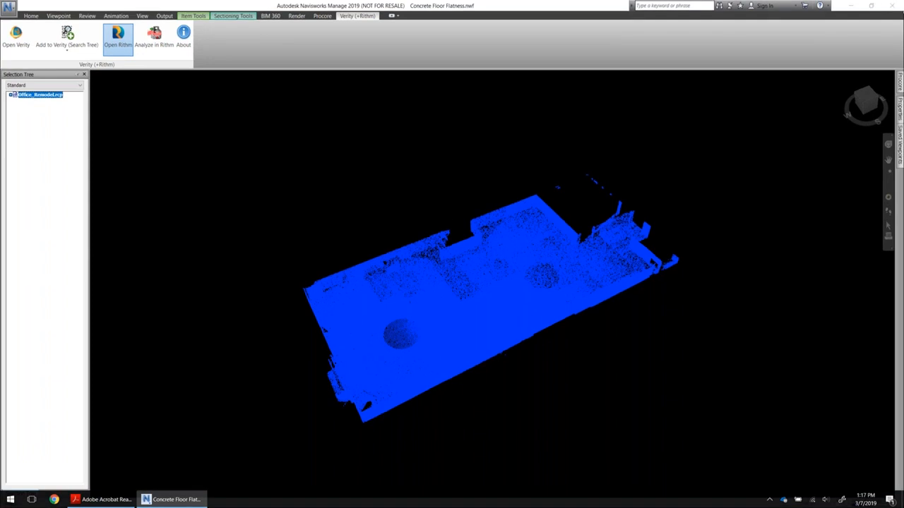
{"action": "left_click", "coordinate": [368, 234]}
{"action": "left_click", "coordinate": [368, 242]}
{"action": "left_click", "coordinate": [368, 250]}
{"action": "left_click", "coordinate": [418, 359]}
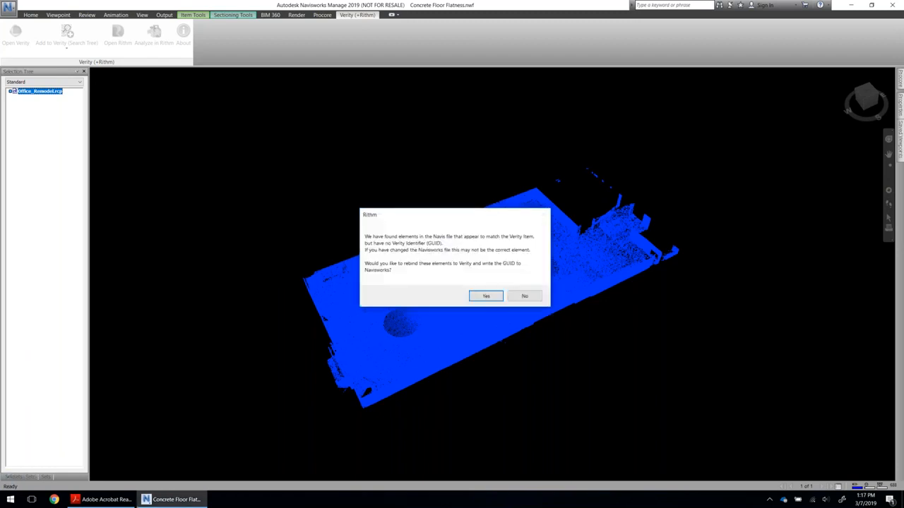
{"action": "left_click", "coordinate": [485, 296]}
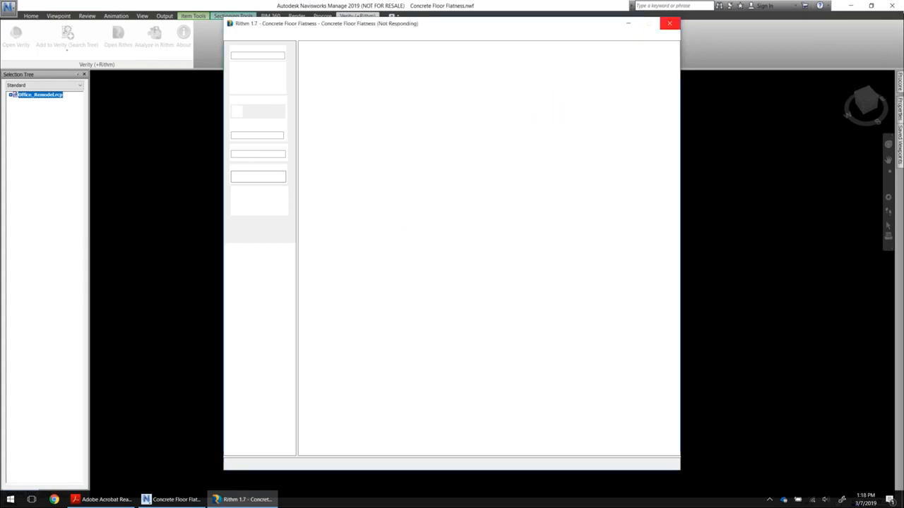
Switch to the Rithm window, maximize it, and show both the Builder and Inspector tool bars.
{"action": "left_click", "coordinate": [231, 499]}
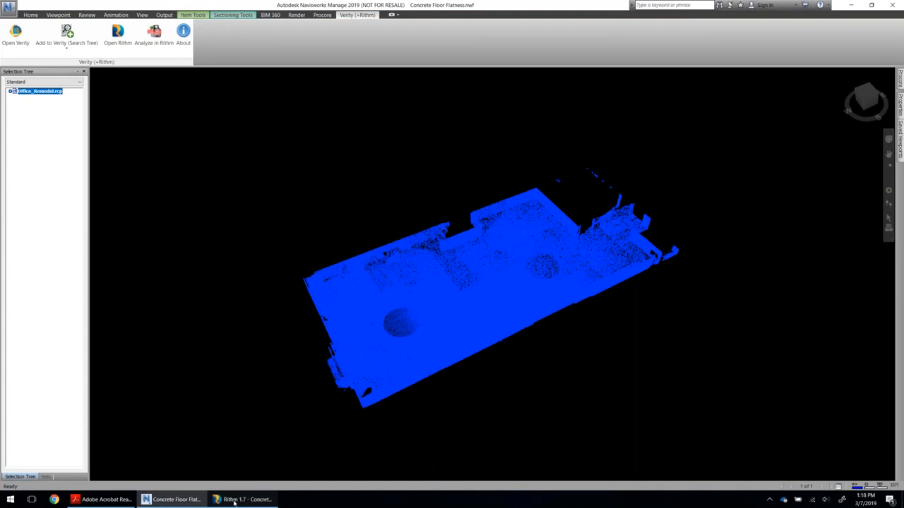
{"action": "left_click", "coordinate": [234, 499]}
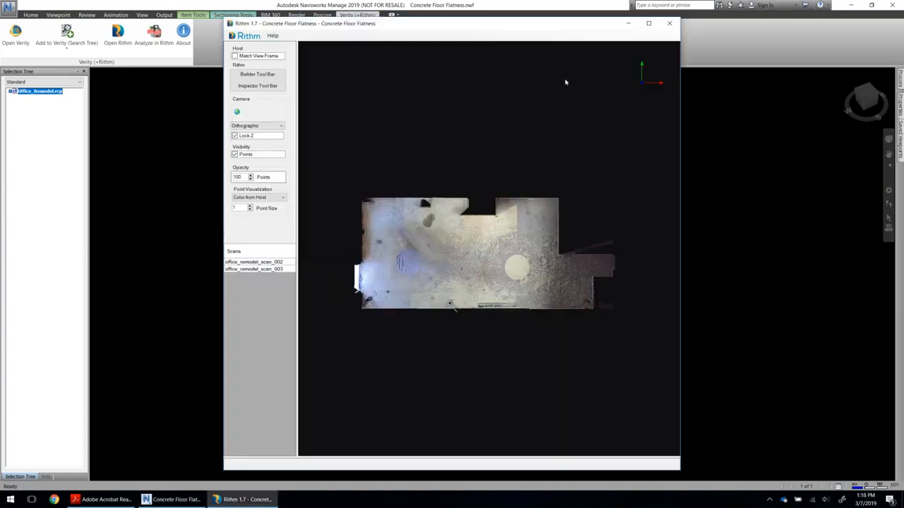
{"action": "left_click", "coordinate": [648, 23]}
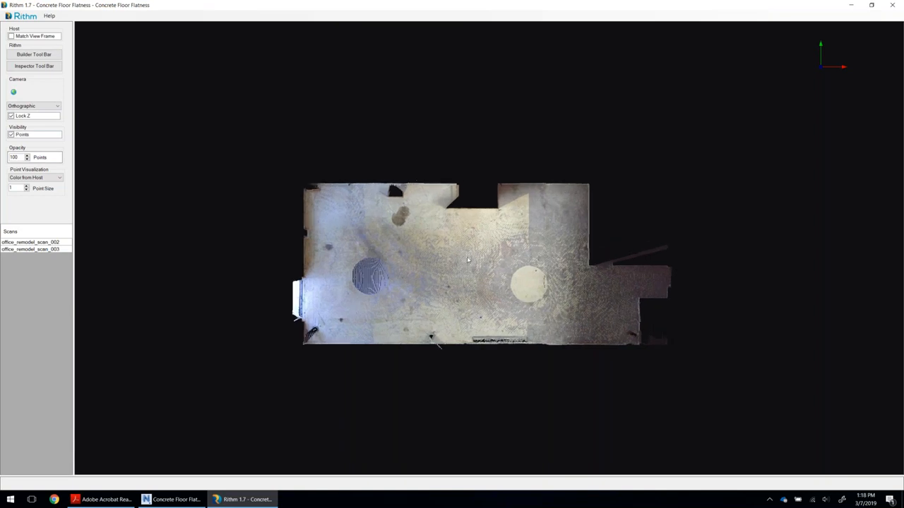
{"action": "left_click", "coordinate": [41, 56]}
{"action": "left_click", "coordinate": [41, 66]}
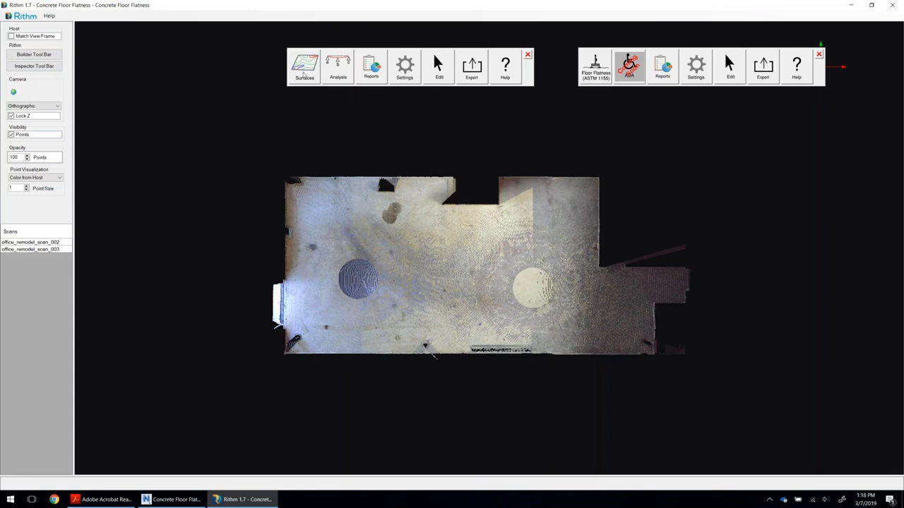
{"action": "left_click", "coordinate": [304, 74]}
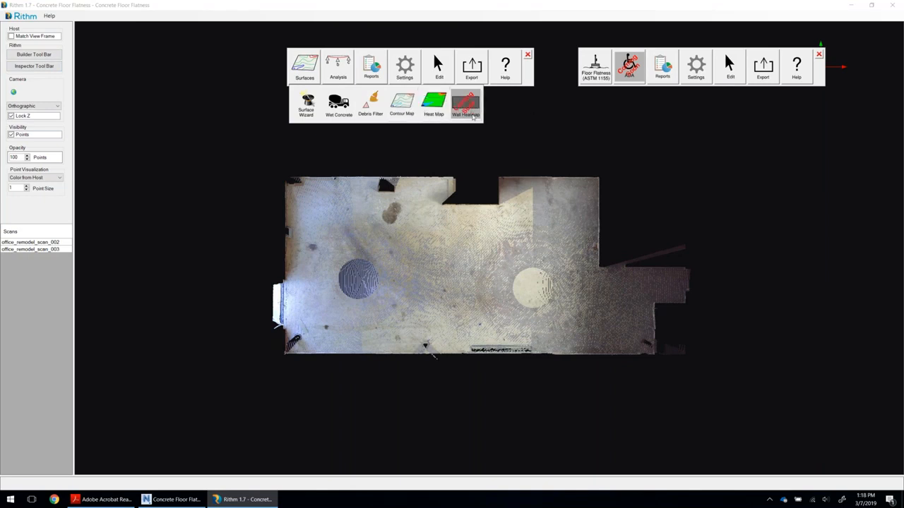
{"action": "left_click", "coordinate": [340, 71]}
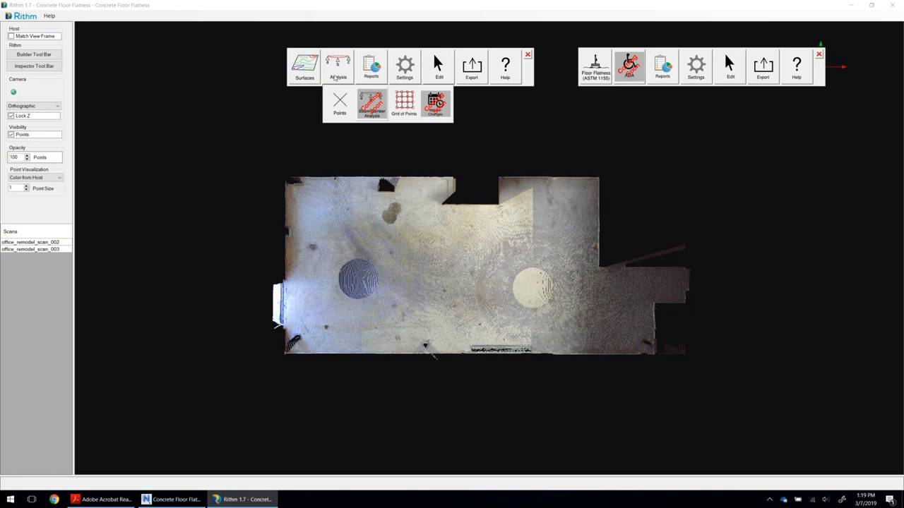
{"action": "left_click", "coordinate": [336, 76]}
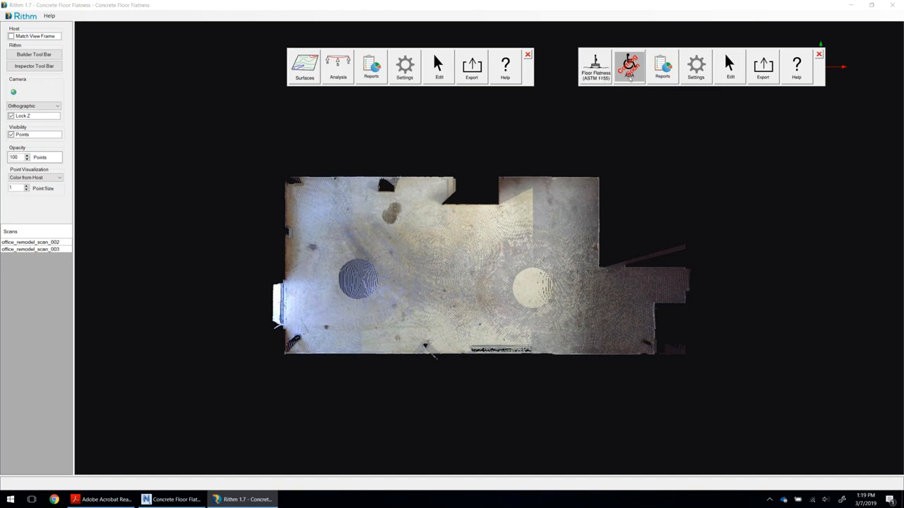
Start a Debris Filter and outline a rectangular area over the main room's floor in the scan.
{"action": "left_click", "coordinate": [313, 73]}
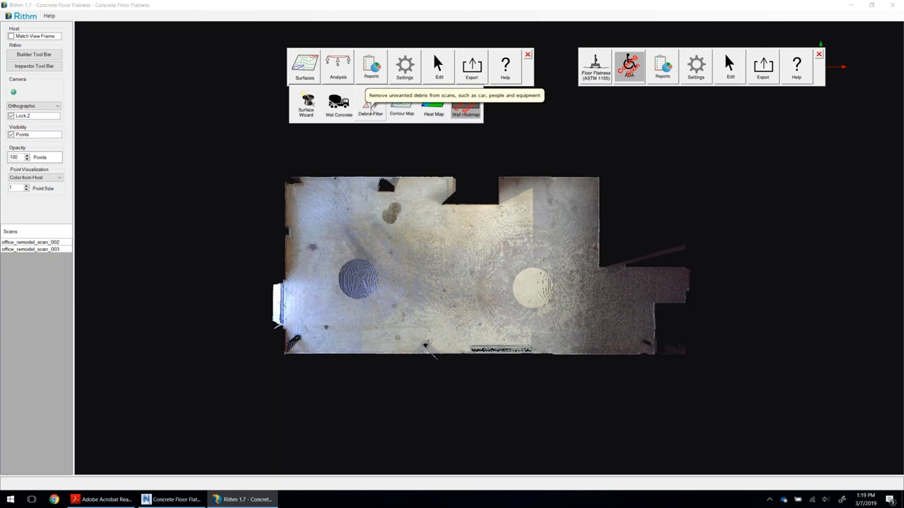
{"action": "left_click", "coordinate": [370, 106]}
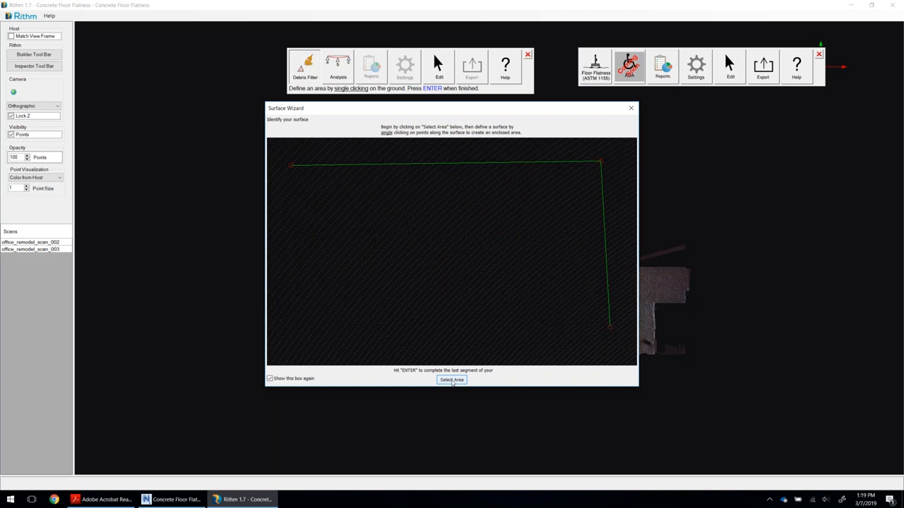
{"action": "left_click", "coordinate": [452, 380]}
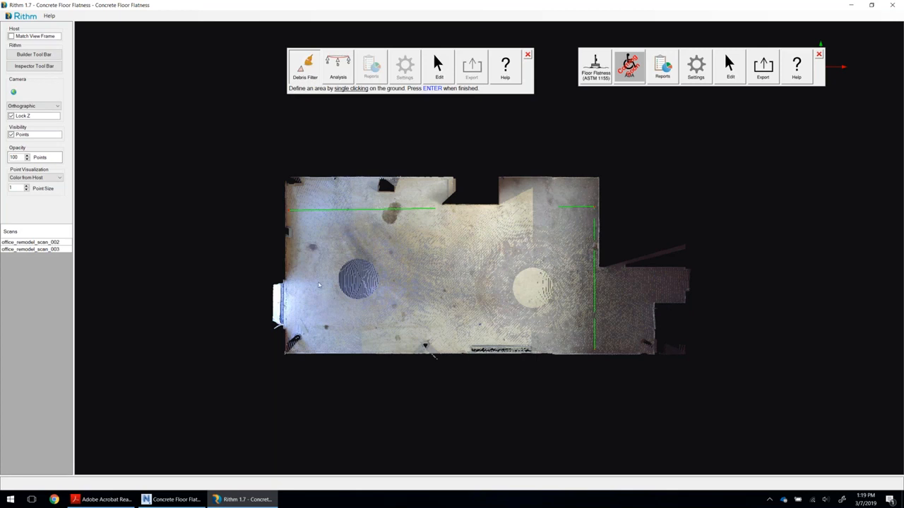
{"action": "key", "text": "Return"}
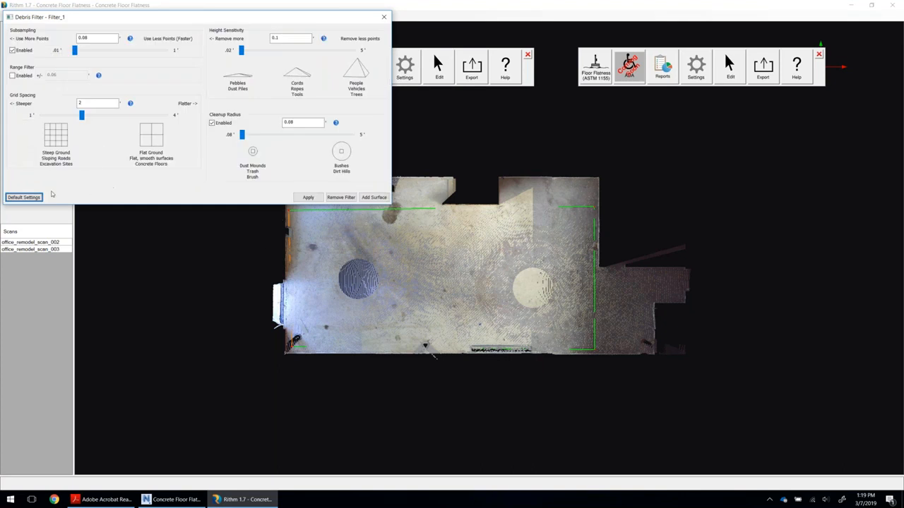
Restore the debris filter's default settings, disable Subsampling and the Range Filter, and apply the filter.
{"action": "left_click", "coordinate": [24, 197]}
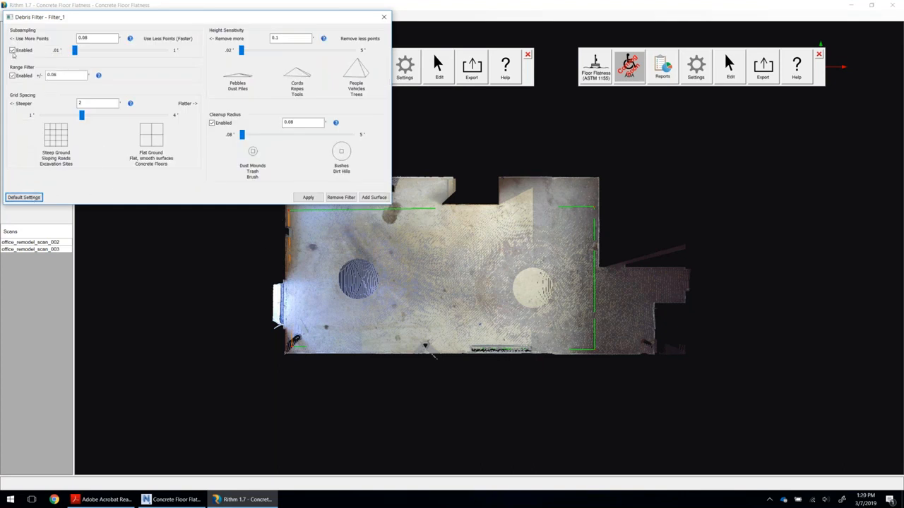
{"action": "left_click", "coordinate": [21, 75]}
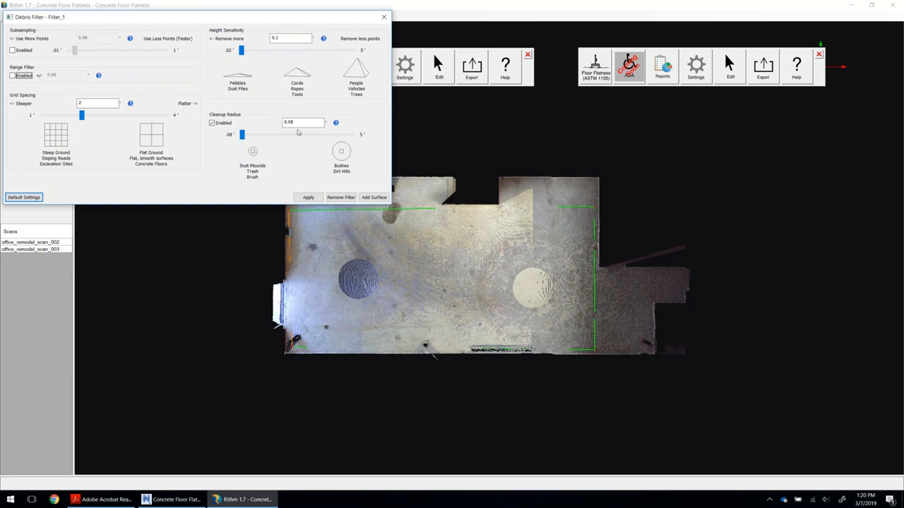
{"action": "left_click", "coordinate": [308, 198]}
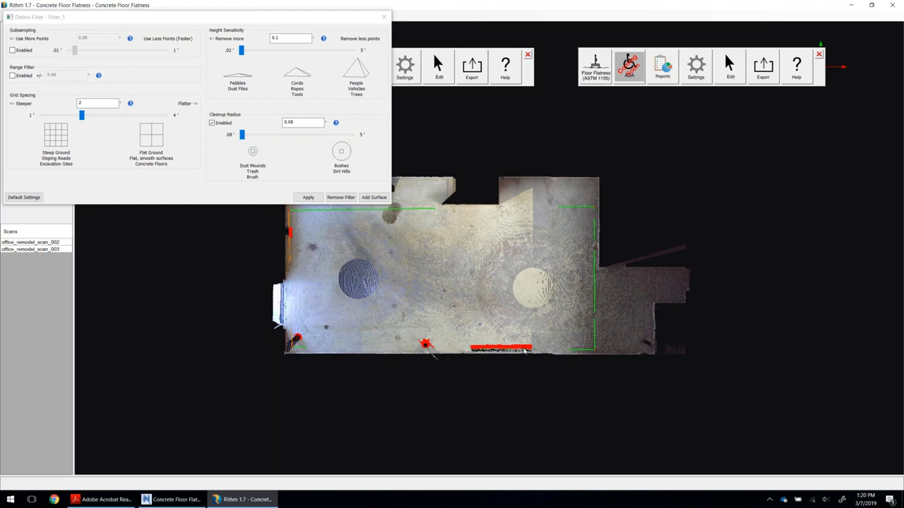
Add a heat map surface to the filtered area with High/Low coloring mode and Absolute Elevation, and generate it.
{"action": "left_click", "coordinate": [382, 199]}
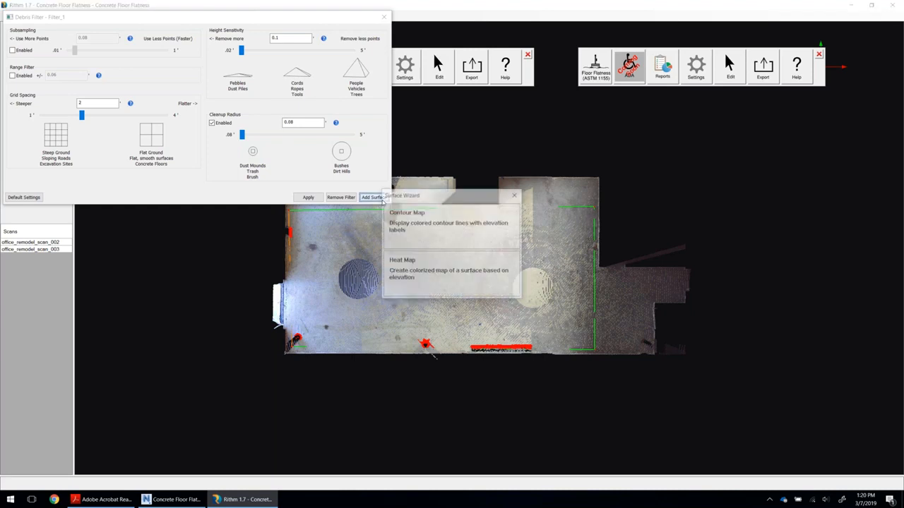
{"action": "left_click", "coordinate": [415, 270]}
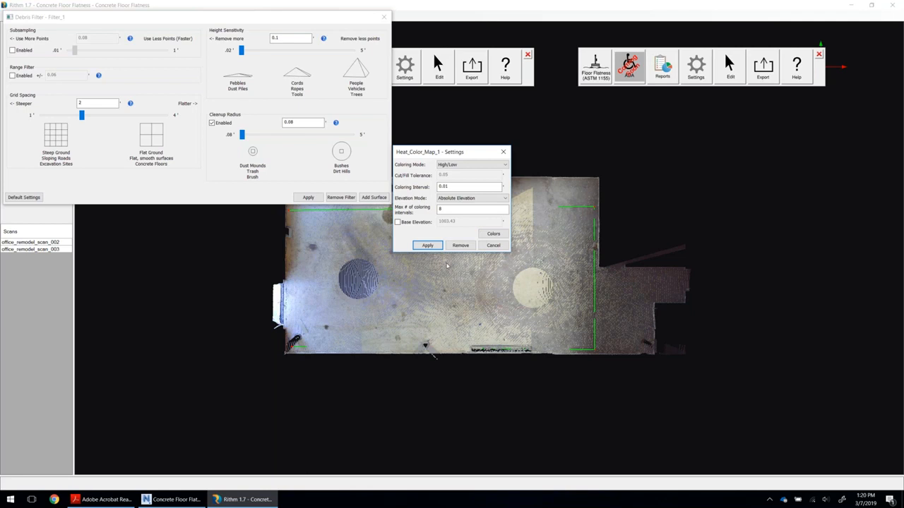
{"action": "left_click", "coordinate": [453, 167]}
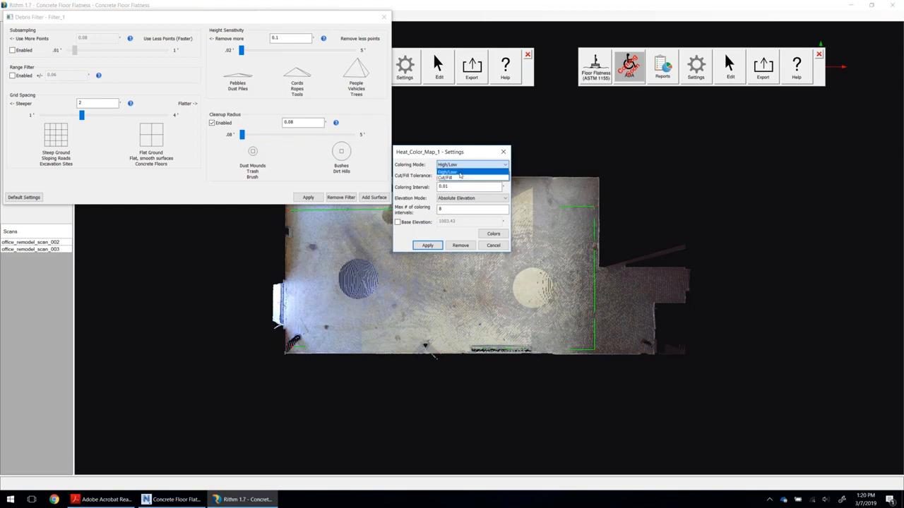
{"action": "left_click", "coordinate": [459, 172]}
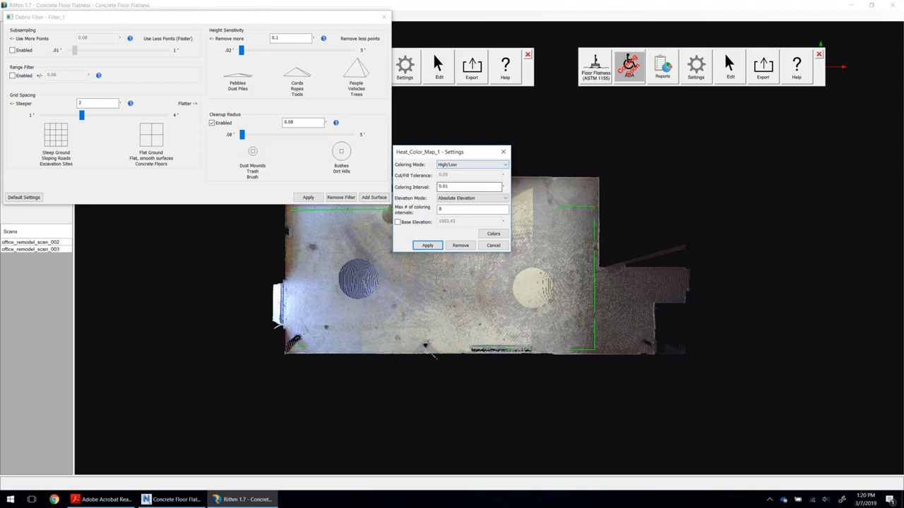
{"action": "left_click", "coordinate": [457, 198]}
{"action": "left_click", "coordinate": [457, 204]}
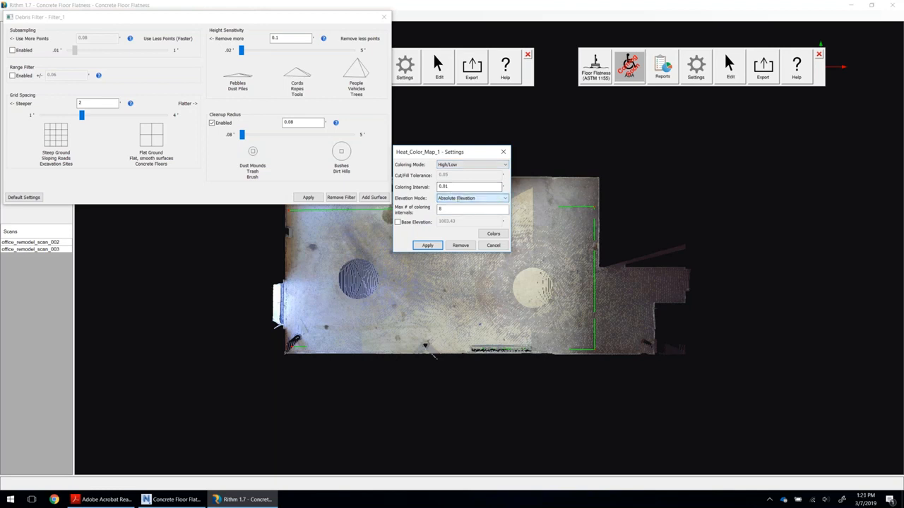
{"action": "left_click", "coordinate": [434, 241]}
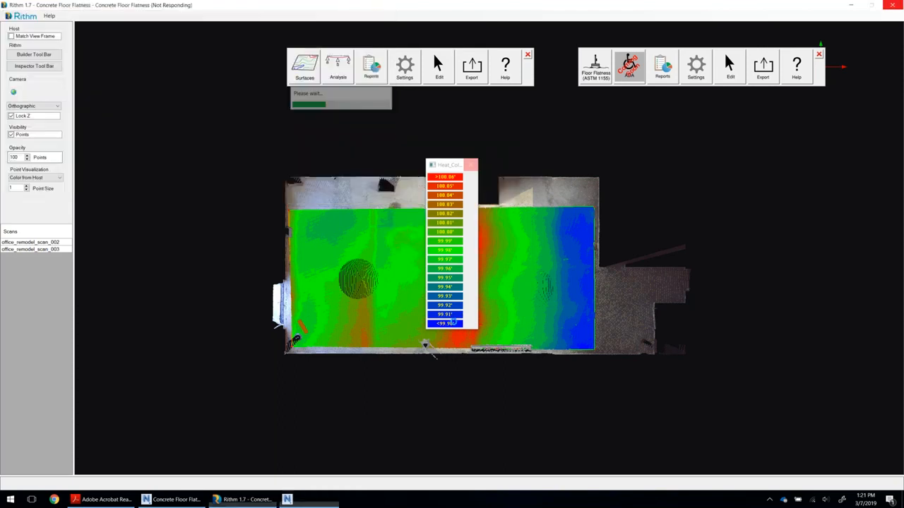
{"action": "left_click", "coordinate": [473, 256]}
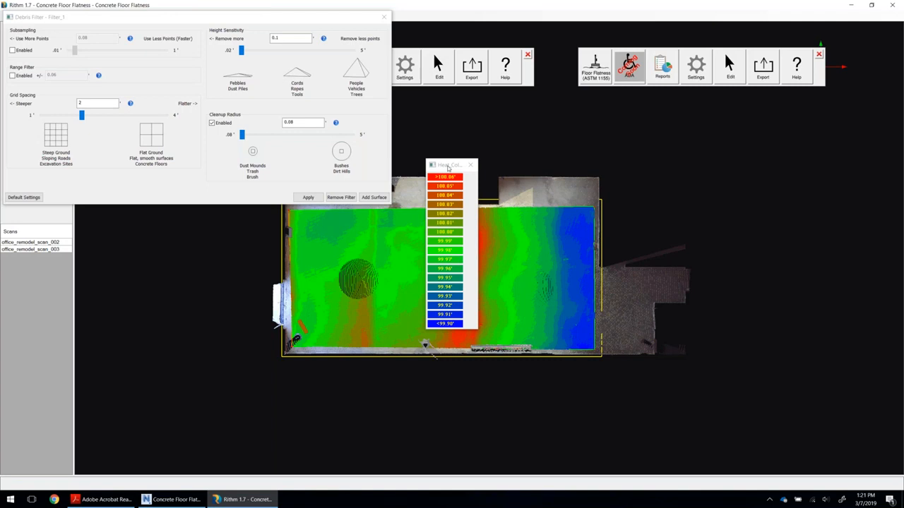
Move the heat map color legend off the floor area and close the debris filter settings.
{"action": "left_click_drag", "start_coordinate": [448, 167], "coordinate": [653, 126]}
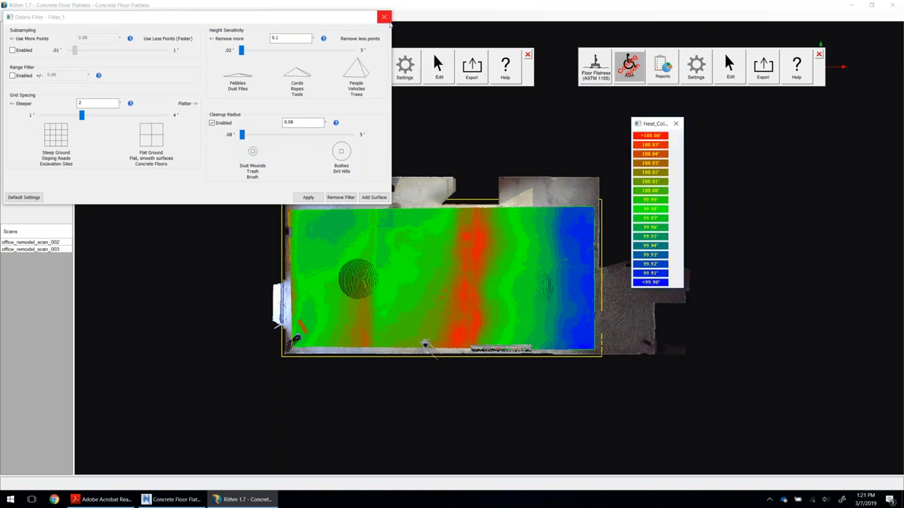
{"action": "left_click", "coordinate": [383, 16]}
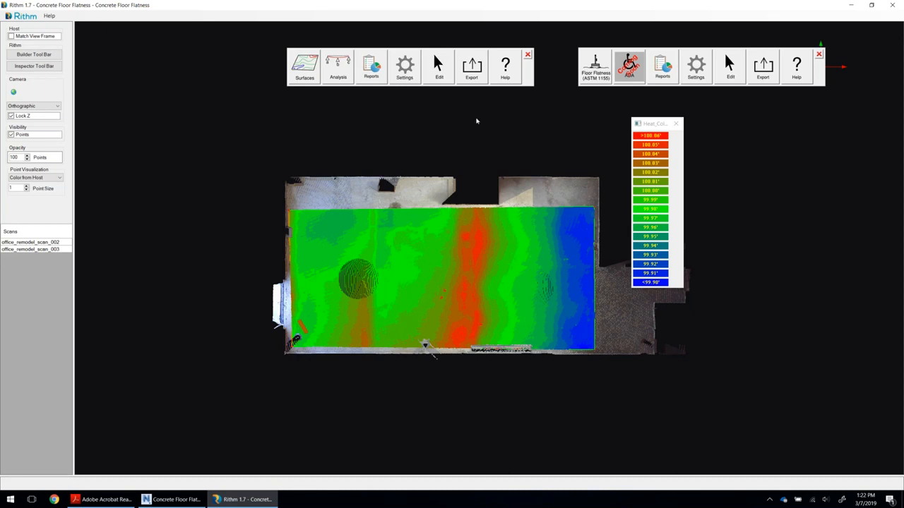
Review the Heatmap - XYZ export options with US Survey Feet units, and cancel without exporting.
{"action": "left_click", "coordinate": [468, 73]}
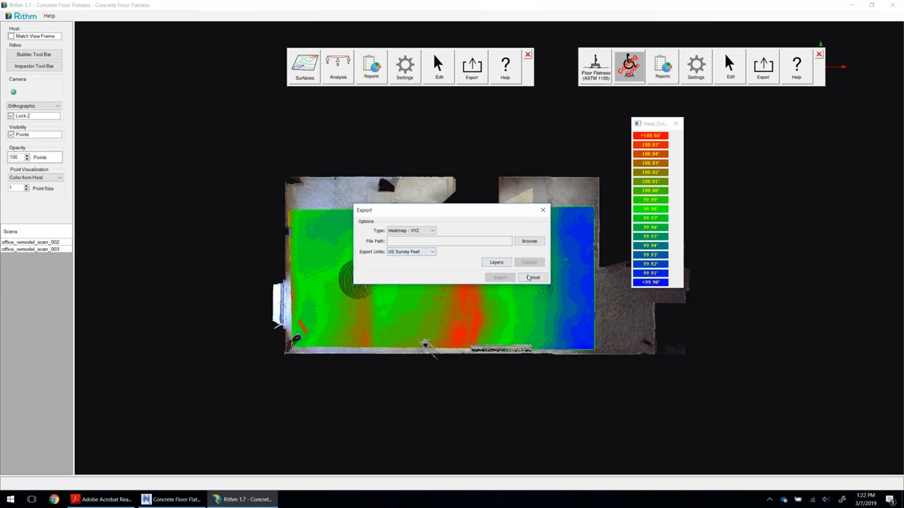
{"action": "left_click", "coordinate": [532, 277]}
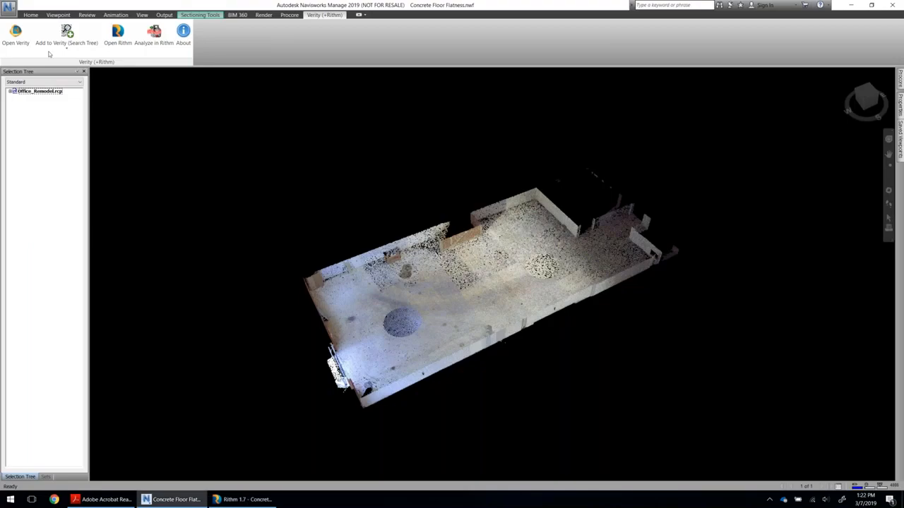
In Navisworks, append the Autodesk ReCap file Heat Map.rcp from the Concrete Floor Flatness folder to the model.
{"action": "left_click", "coordinate": [31, 14]}
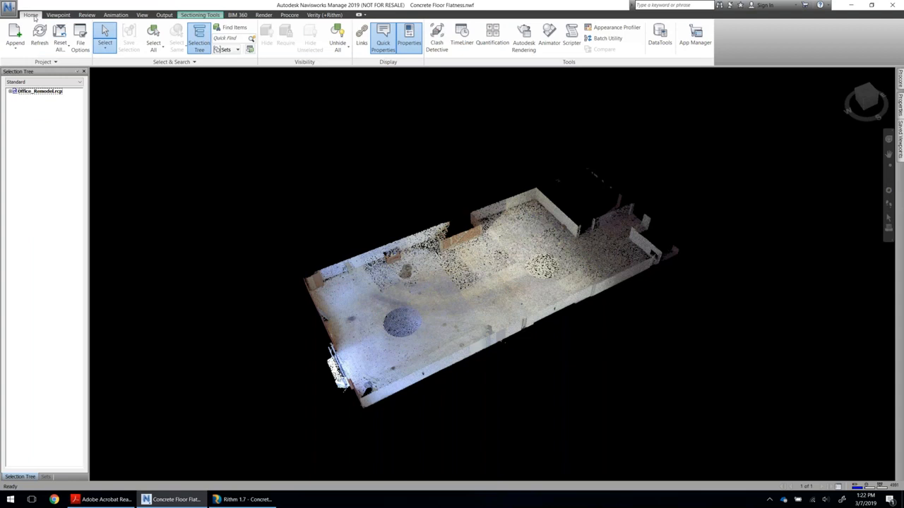
{"action": "left_click", "coordinate": [15, 36]}
{"action": "left_click", "coordinate": [507, 332]}
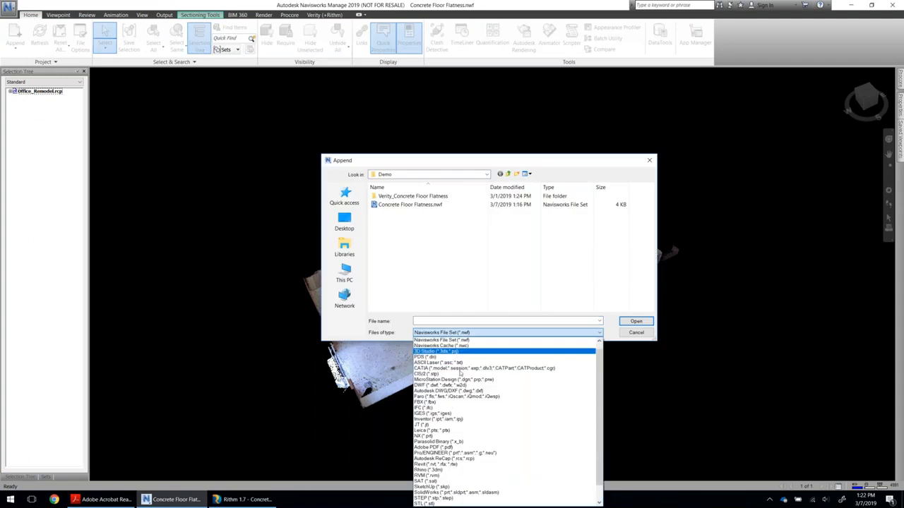
{"action": "left_click", "coordinate": [457, 459]}
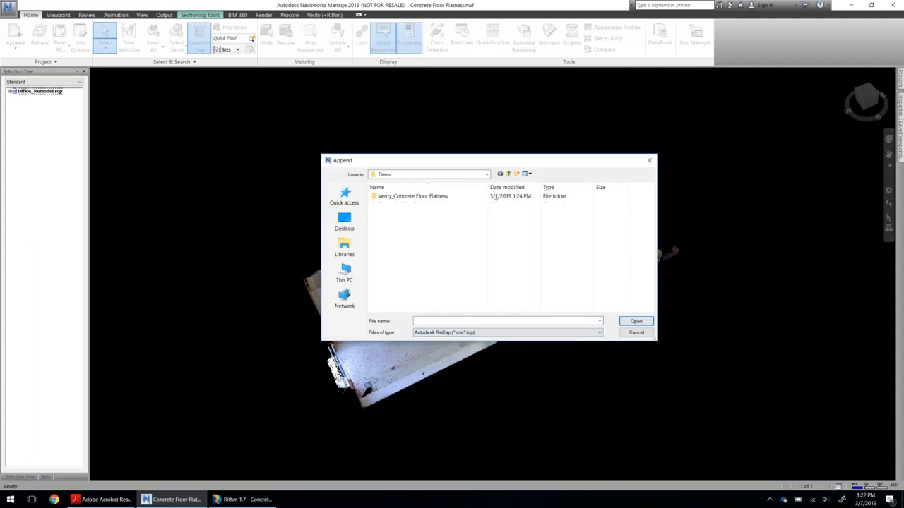
{"action": "left_click", "coordinate": [508, 174]}
{"action": "left_click", "coordinate": [394, 230]}
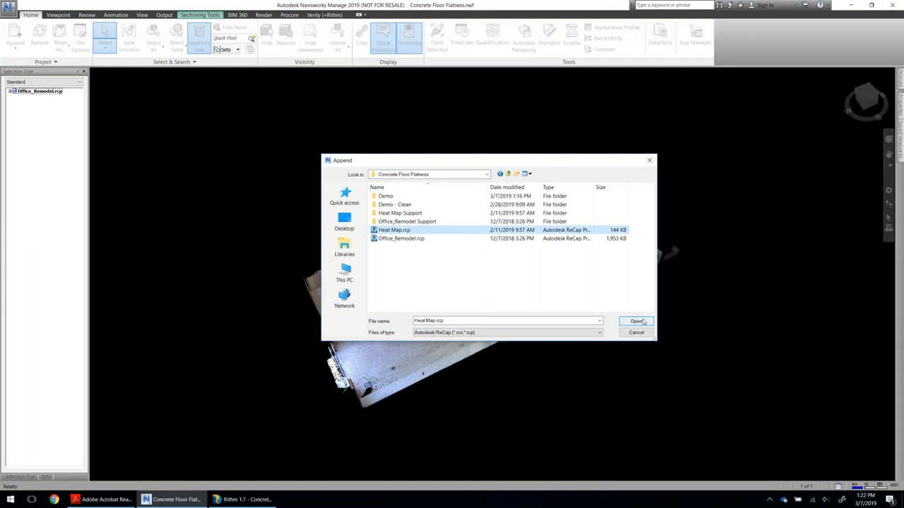
{"action": "left_click", "coordinate": [636, 321]}
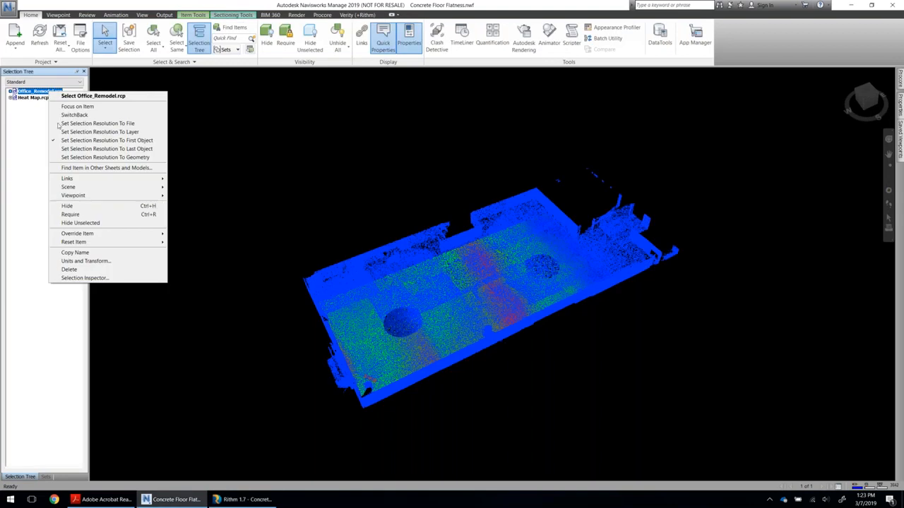
Hide the Office_Remodel.rcp scan to examine the appended heat map on its own, and unhide the scan again.
{"action": "left_click", "coordinate": [84, 208]}
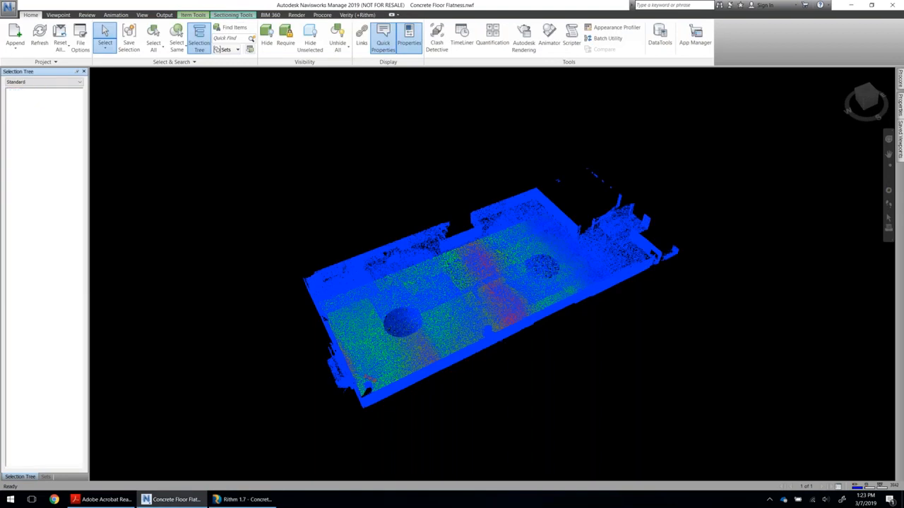
{"action": "scroll", "coordinate": [453, 327], "scroll_direction": "up", "scroll_amount": 2}
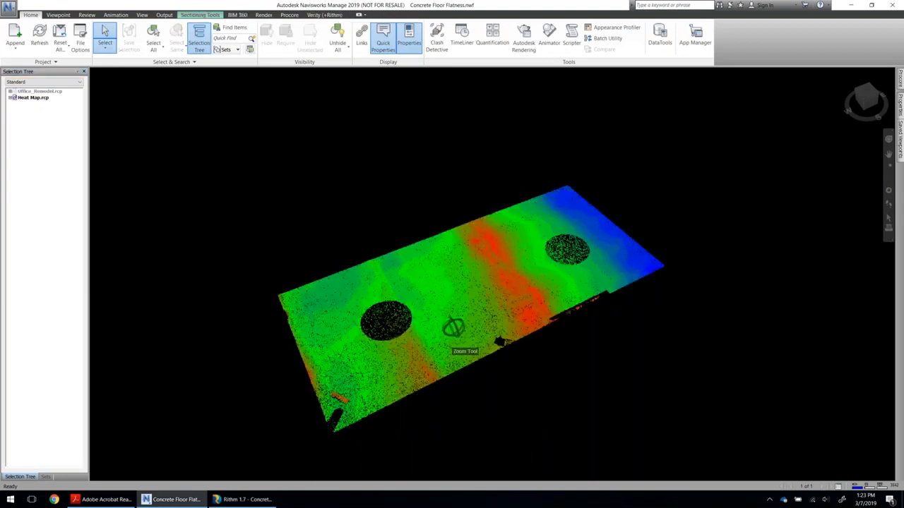
{"action": "middle_click_drag", "start_coordinate": [452, 346], "coordinate": [410, 352], "text": "shift"}
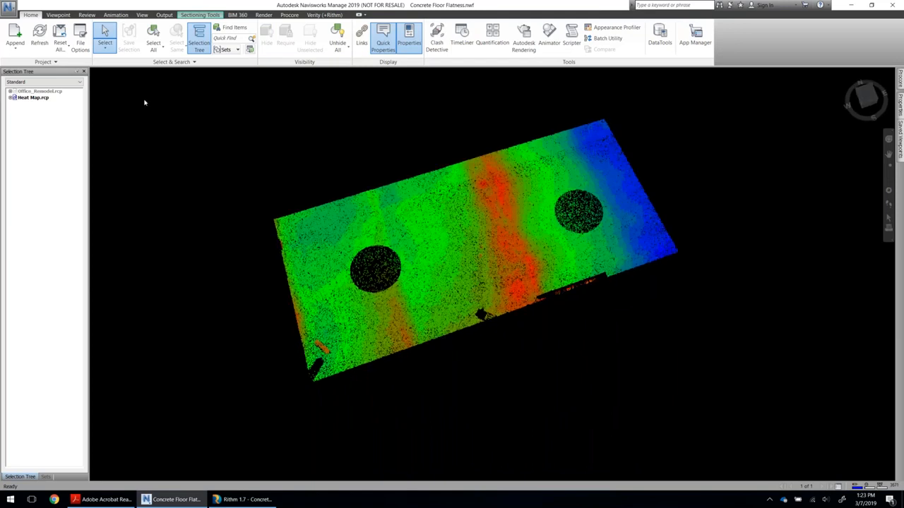
{"action": "right_click", "coordinate": [28, 91]}
{"action": "left_click", "coordinate": [58, 209]}
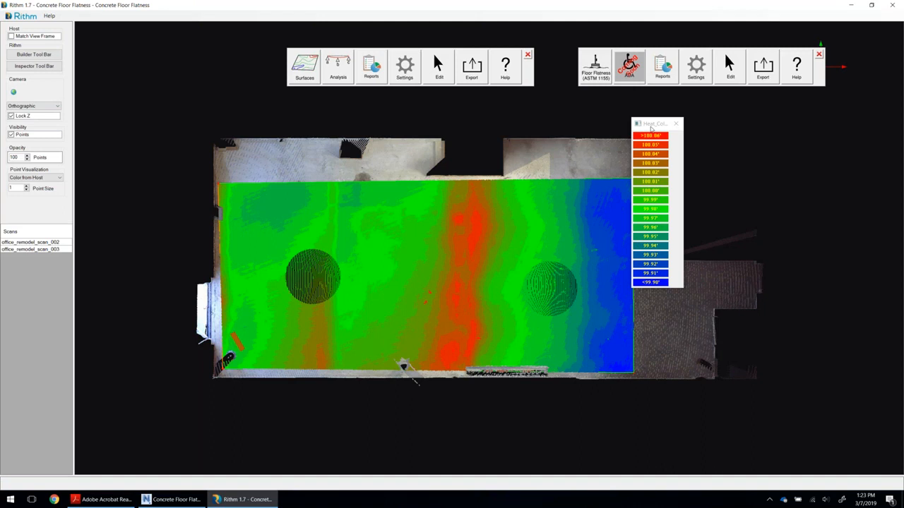
Back in Rithm, close the heat map color legend and clear the existing analysis to start fresh.
{"action": "left_click_drag", "start_coordinate": [650, 120], "coordinate": [708, 120]}
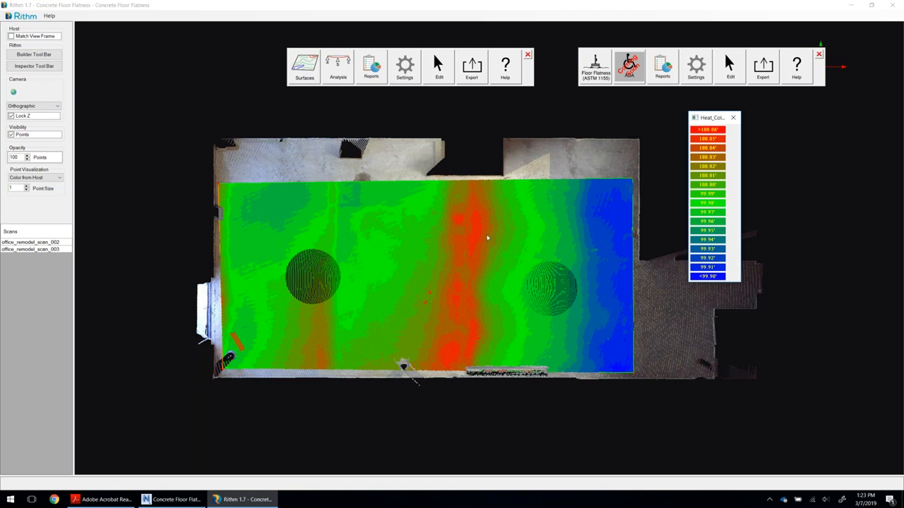
{"action": "left_click", "coordinate": [733, 118]}
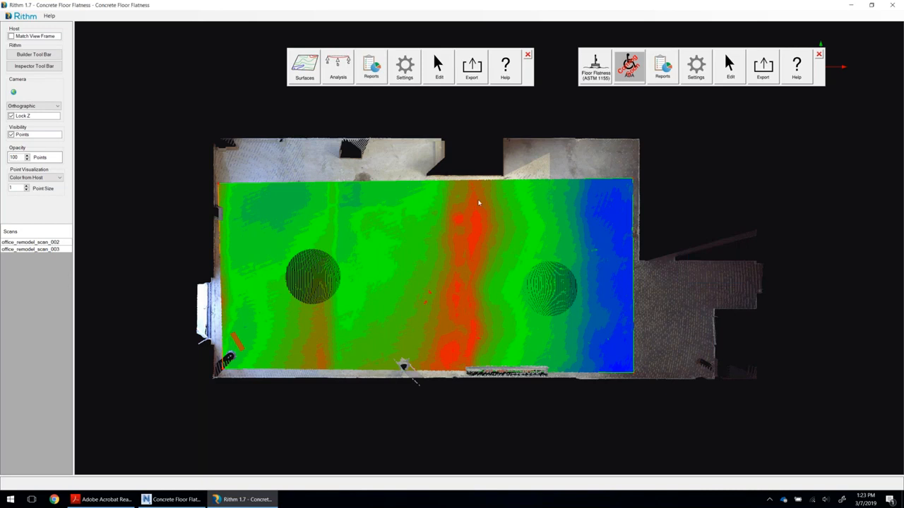
{"action": "left_click", "coordinate": [438, 69]}
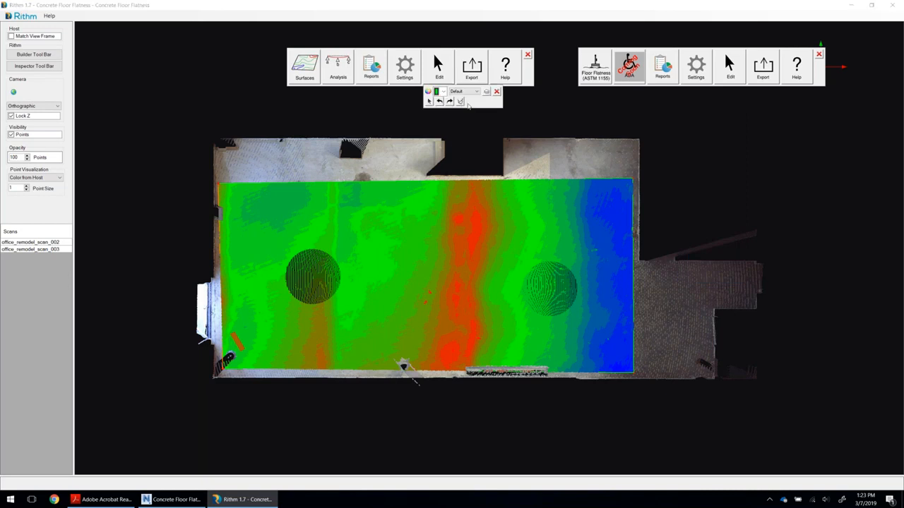
{"action": "left_click", "coordinate": [461, 102]}
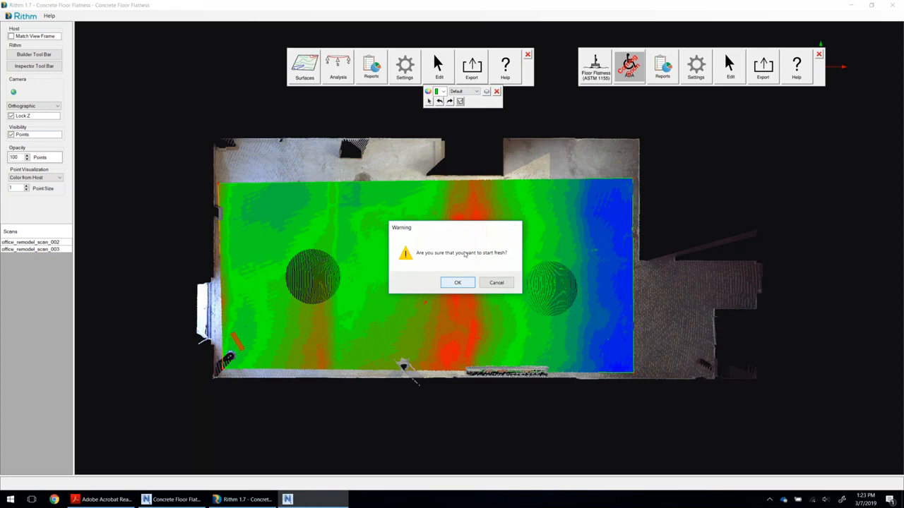
{"action": "key", "text": "Return"}
{"action": "left_click", "coordinate": [497, 92]}
Start a Contour Map surface and outline a rectangular area over the main room's floor.
{"action": "left_click", "coordinate": [305, 77]}
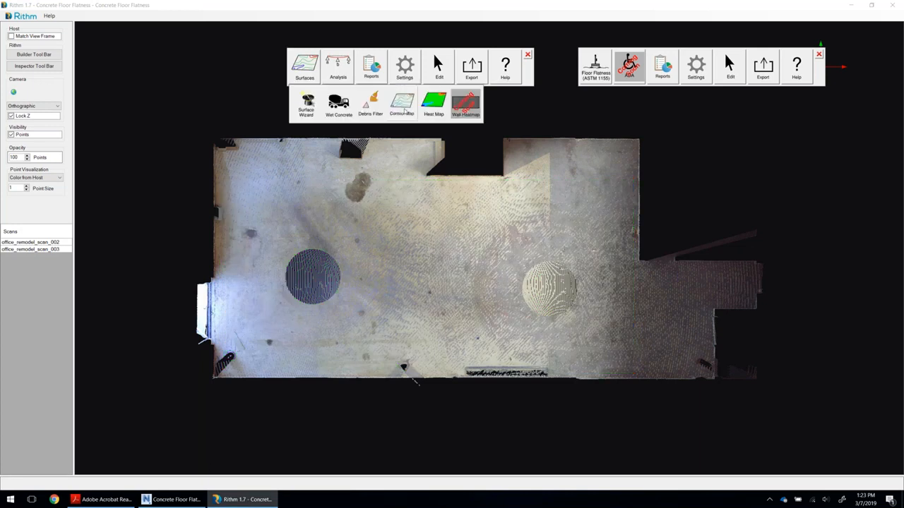
{"action": "left_click", "coordinate": [404, 106]}
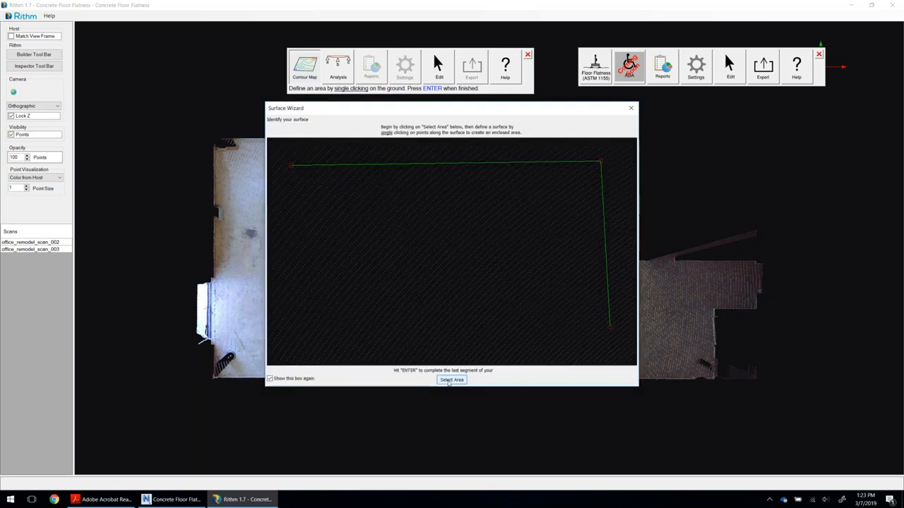
{"action": "left_click", "coordinate": [450, 379]}
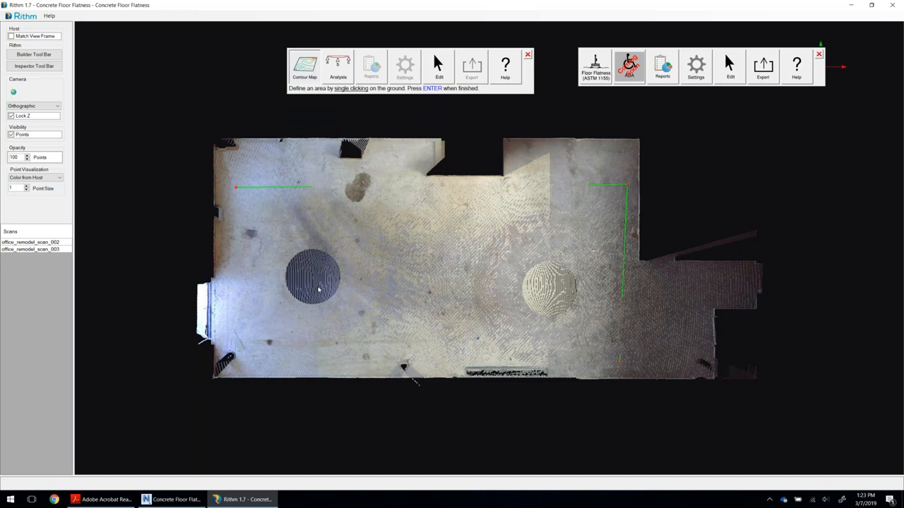
{"action": "key", "text": "Return"}
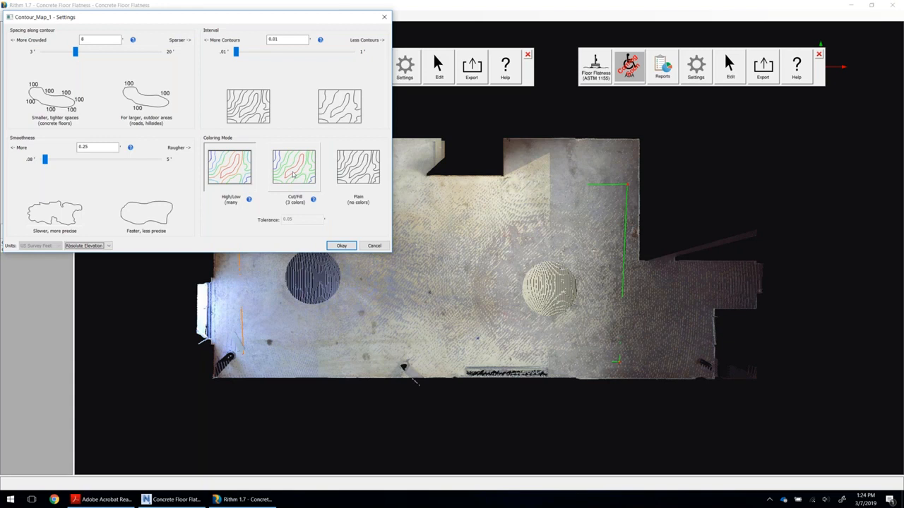
Generate the contour map with spacing 8, interval 0.01, smoothness 0.25, High/Low coloring and Absolute Elevation.
{"action": "left_click", "coordinate": [330, 246]}
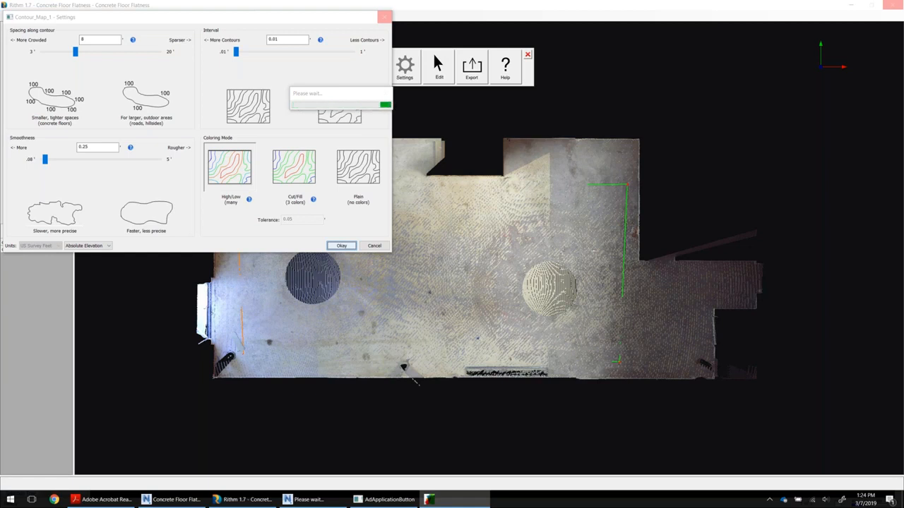
{"action": "left_click", "coordinate": [347, 95]}
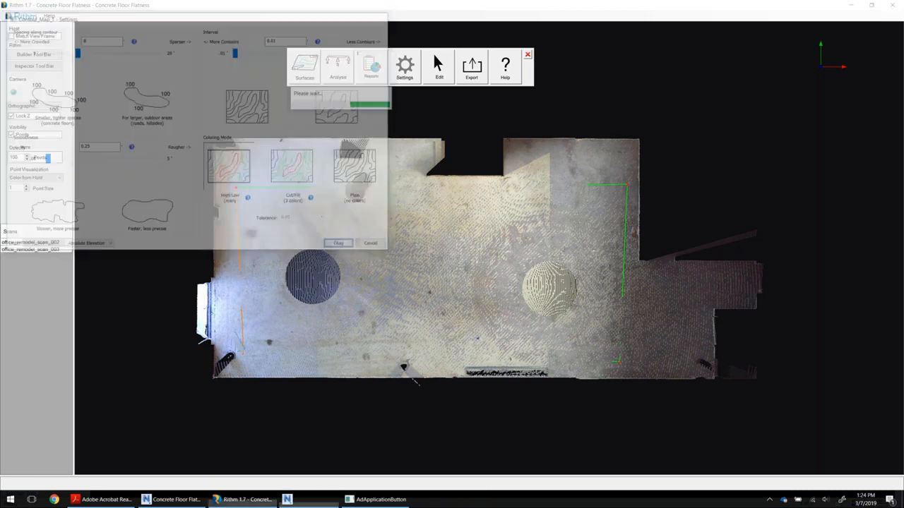
{"action": "left_click", "coordinate": [470, 255]}
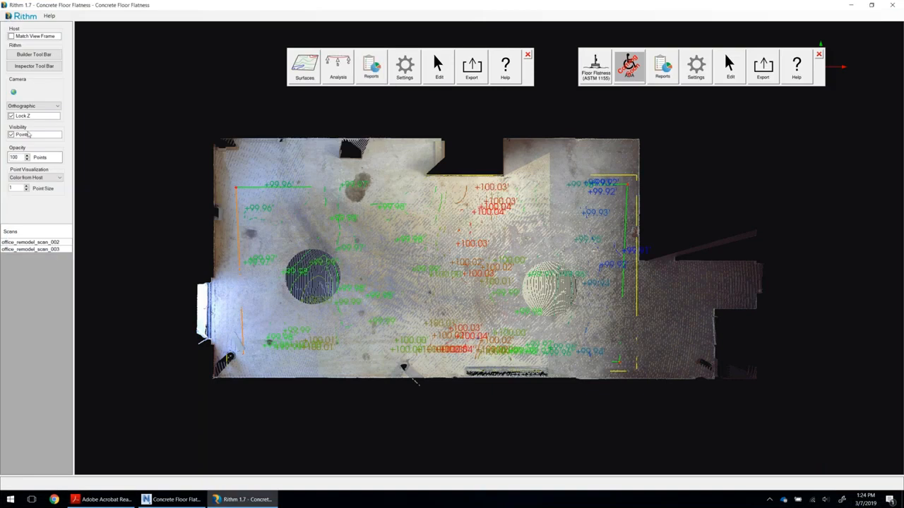
Hide the scan points to examine the contour lines and elevation labels alone, and show the points again.
{"action": "scroll", "coordinate": [471, 269], "scroll_direction": "up", "scroll_amount": 4}
{"action": "middle_click_drag", "start_coordinate": [472, 269], "coordinate": [589, 240]}
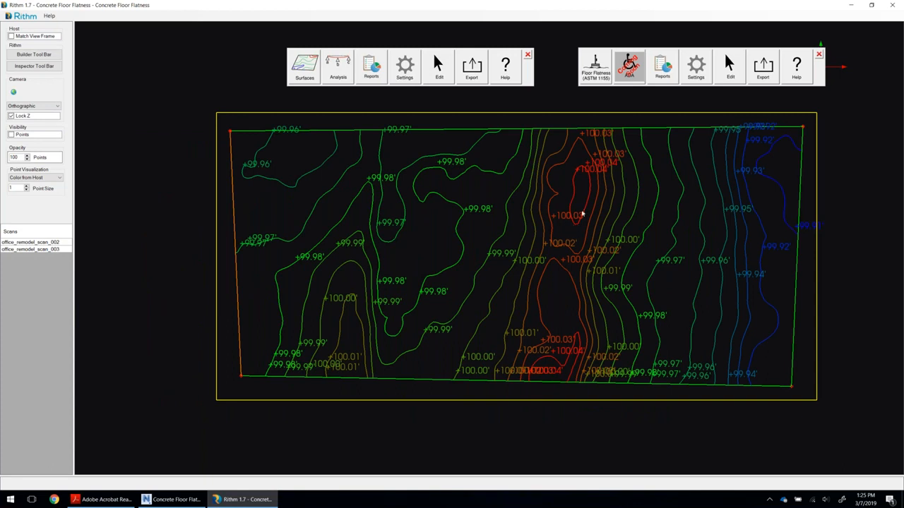
{"action": "left_click", "coordinate": [37, 136]}
{"action": "middle_click_drag", "start_coordinate": [490, 238], "coordinate": [557, 227]}
{"action": "scroll", "coordinate": [557, 227], "scroll_direction": "up", "scroll_amount": 2}
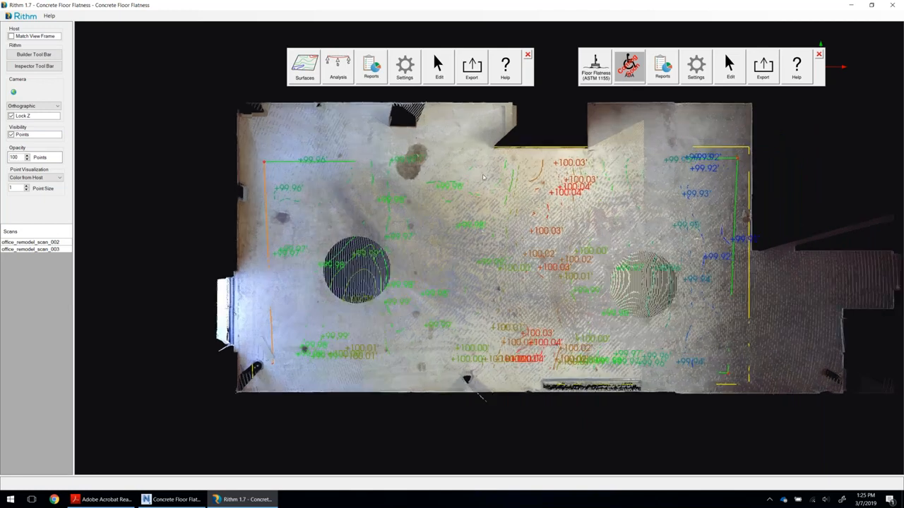
Start a Points analysis with labels showing Easting, Northing, Elevation and Descriptor, leaving out the point number.
{"action": "left_click", "coordinate": [339, 71]}
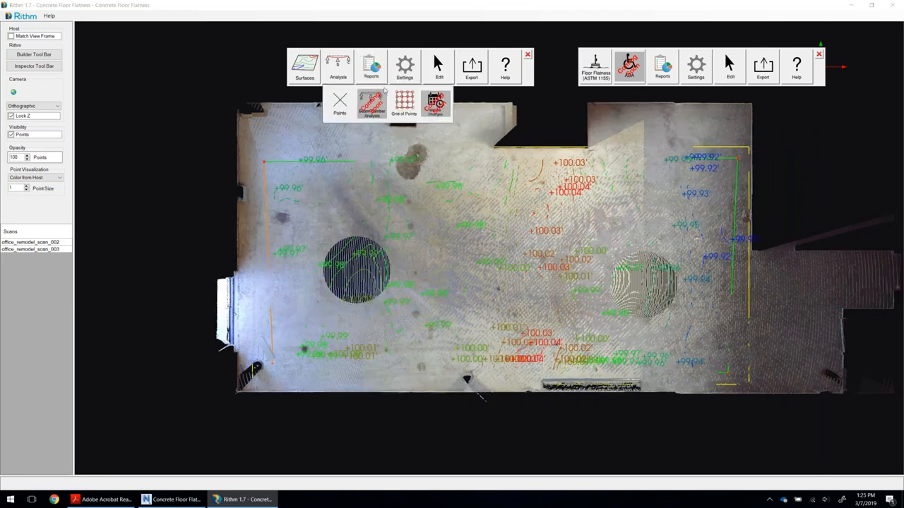
{"action": "left_click", "coordinate": [342, 106]}
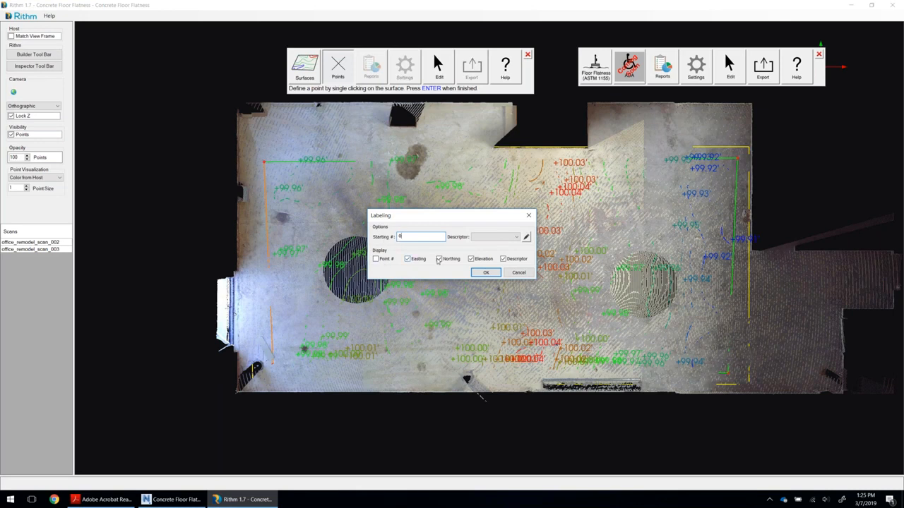
{"action": "left_click", "coordinate": [485, 273]}
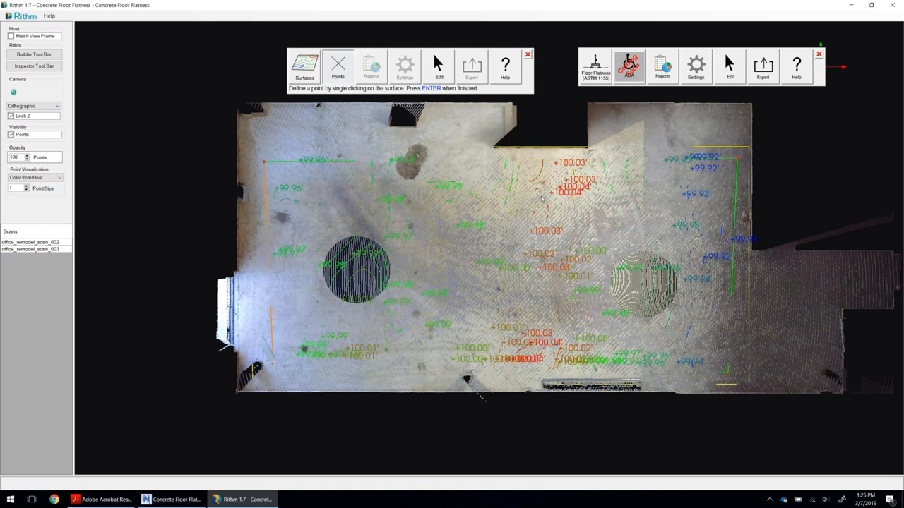
Place a point among the red contours of the floor's high area and label it "High Point".
{"action": "left_click", "coordinate": [541, 199]}
{"action": "type", "text": "High"}
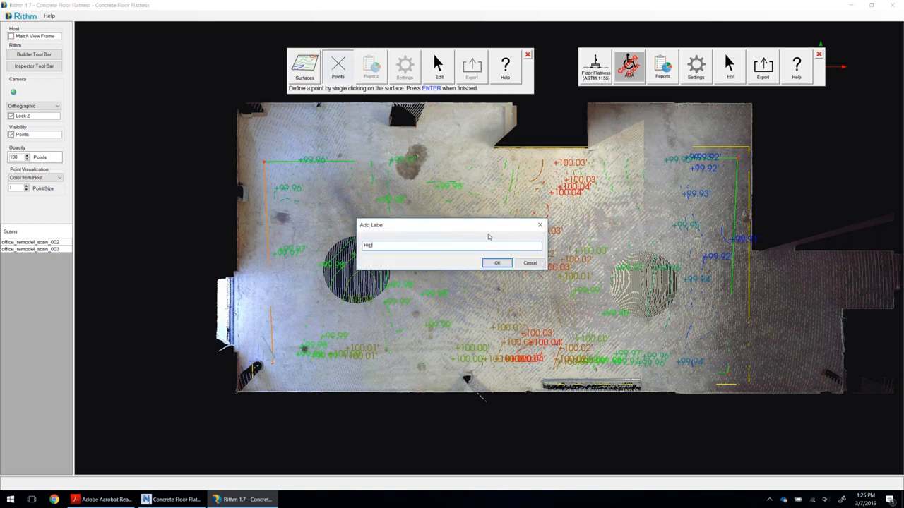
{"action": "type", "text": " Point"}
{"action": "key", "text": "Return"}
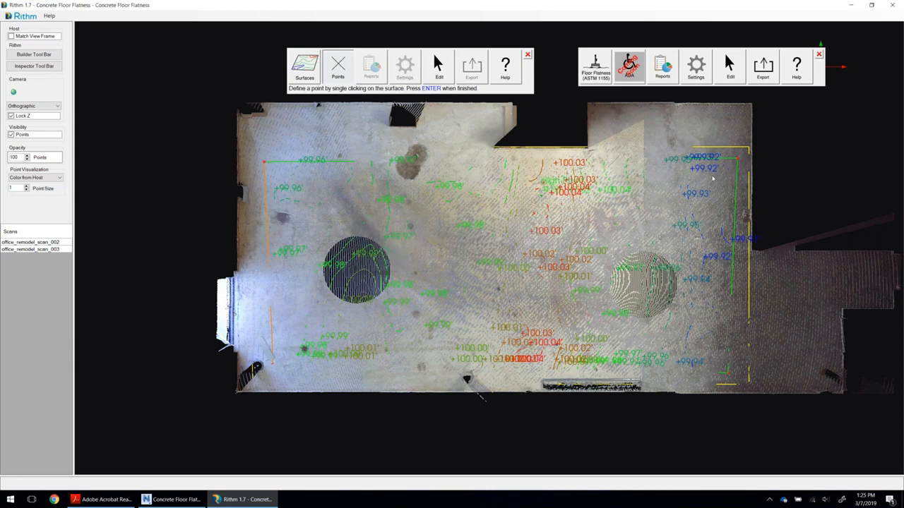
Place a point labeled "Low Point" among the floor's blue contours, and finish the point series, closing the open contour map settings.
{"action": "key", "text": "Return"}
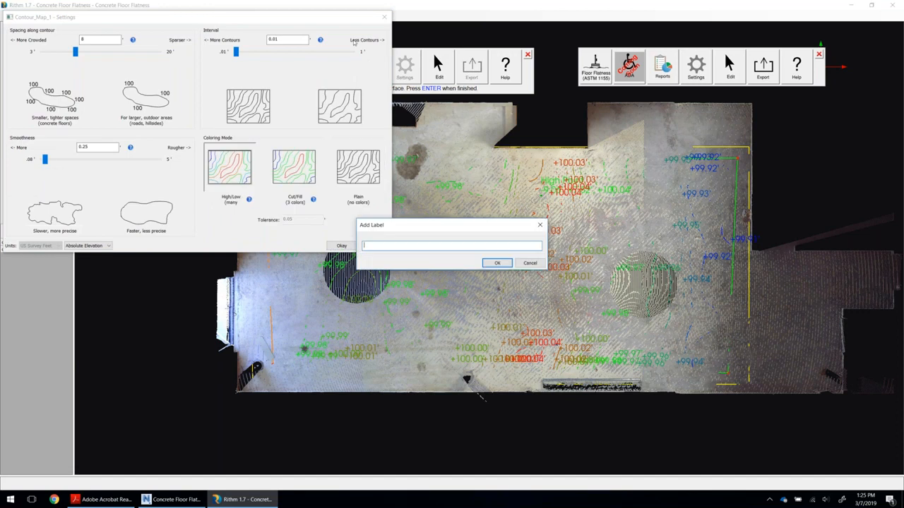
{"action": "type", "text": "Low Point"}
{"action": "key", "text": "Return"}
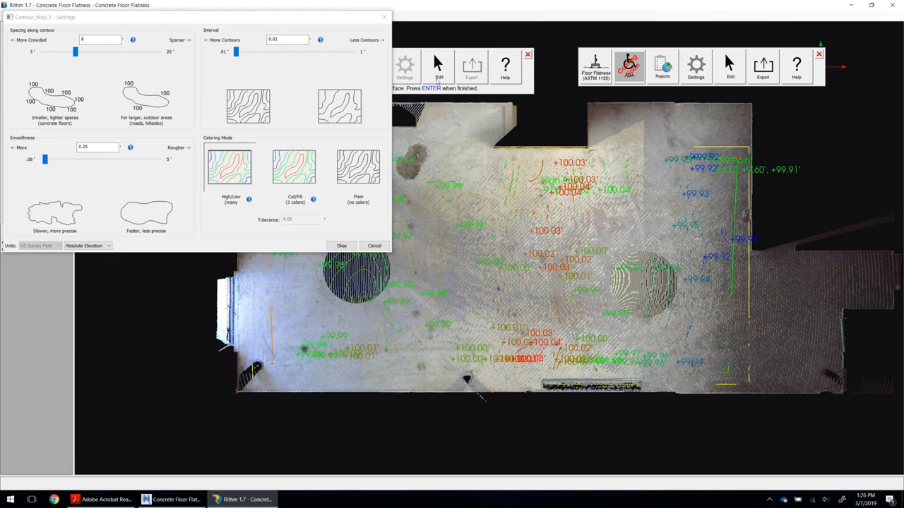
{"action": "key", "text": "Return"}
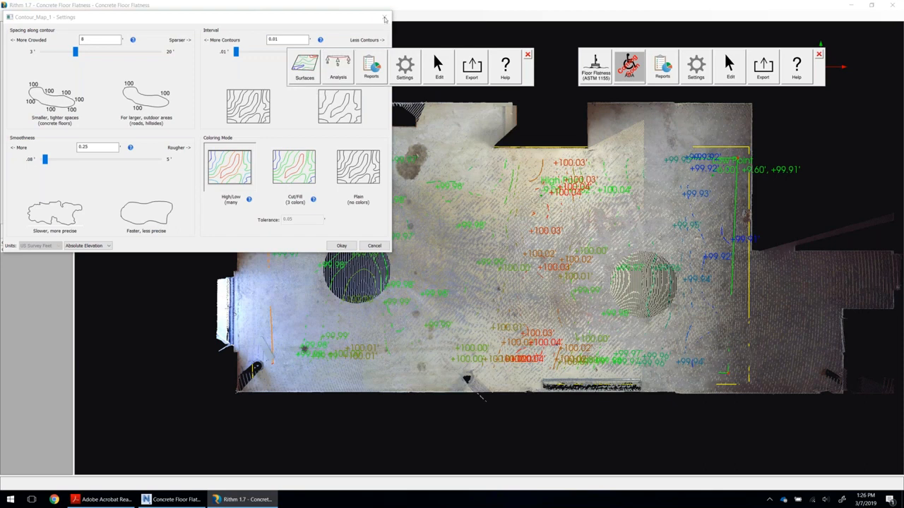
{"action": "left_click", "coordinate": [385, 16]}
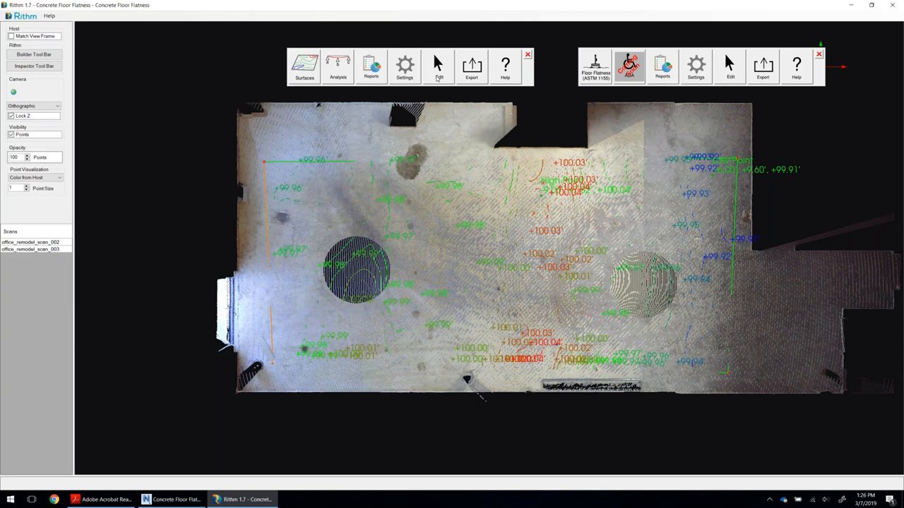
Hide the Contour_Map_1 layer so the contours and point labels no longer cover the floor scan.
{"action": "left_click", "coordinate": [438, 79]}
{"action": "left_click", "coordinate": [485, 92]}
{"action": "left_click", "coordinate": [537, 229]}
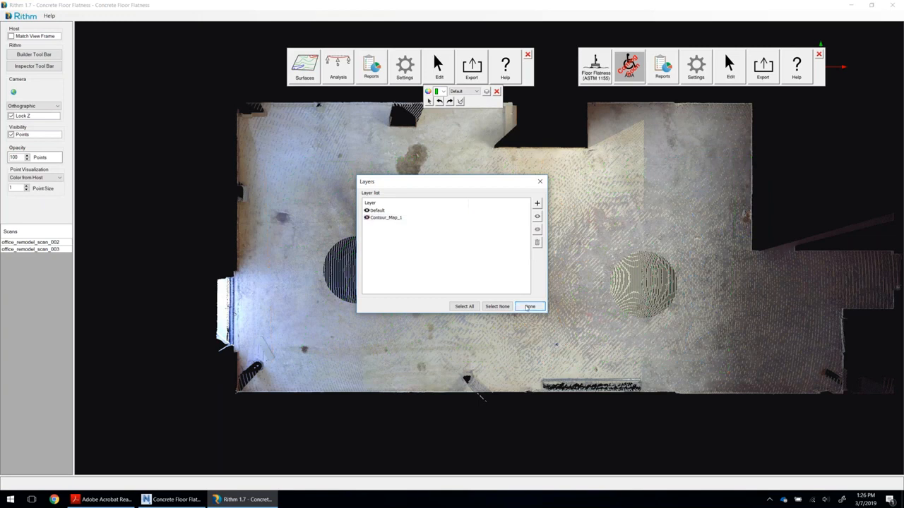
{"action": "left_click", "coordinate": [529, 306]}
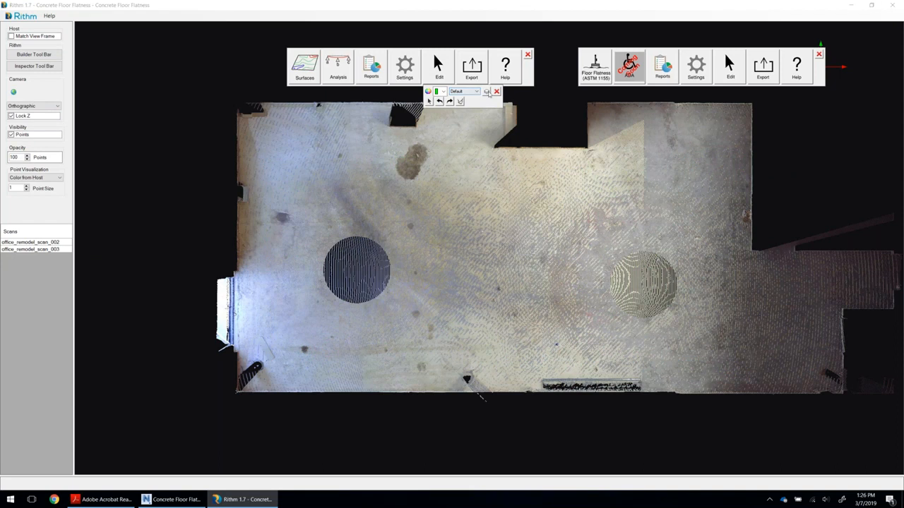
{"action": "left_click", "coordinate": [487, 92]}
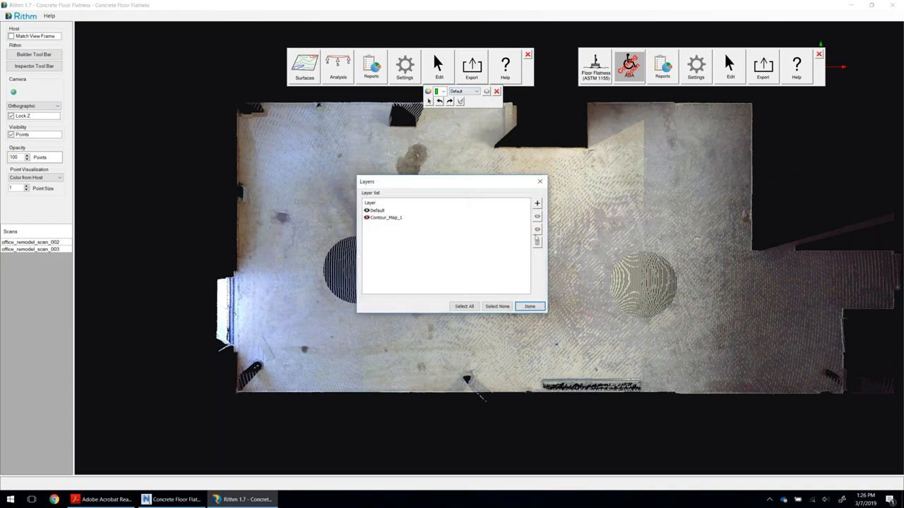
{"action": "left_click", "coordinate": [529, 305]}
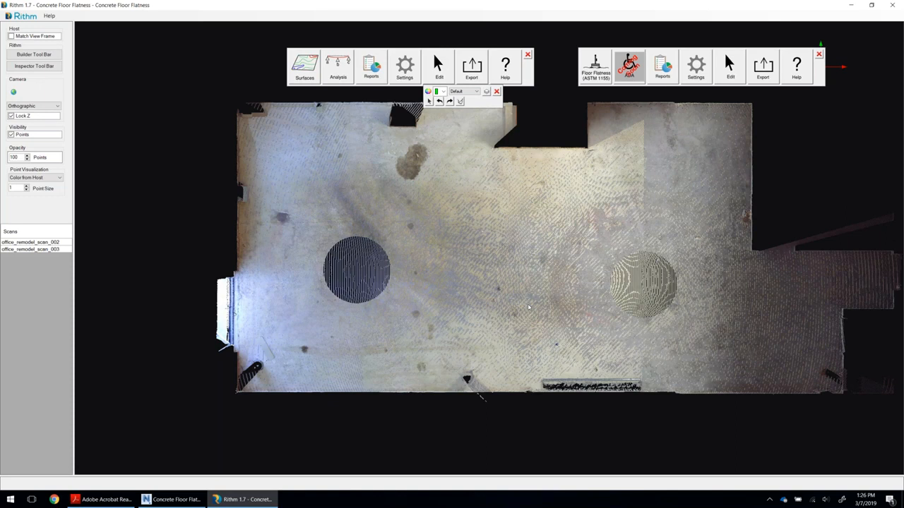
Add a new layer named "Inspection Points" for the edit session.
{"action": "left_click", "coordinate": [475, 92]}
{"action": "left_click", "coordinate": [473, 107]}
{"action": "type", "text": "Ins"}
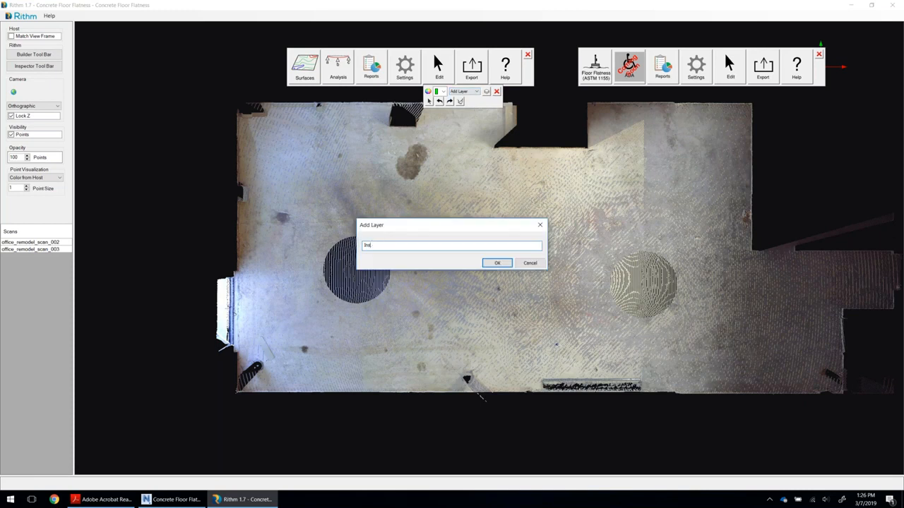
{"action": "type", "text": "pection Points"}
{"action": "left_click", "coordinate": [496, 263]}
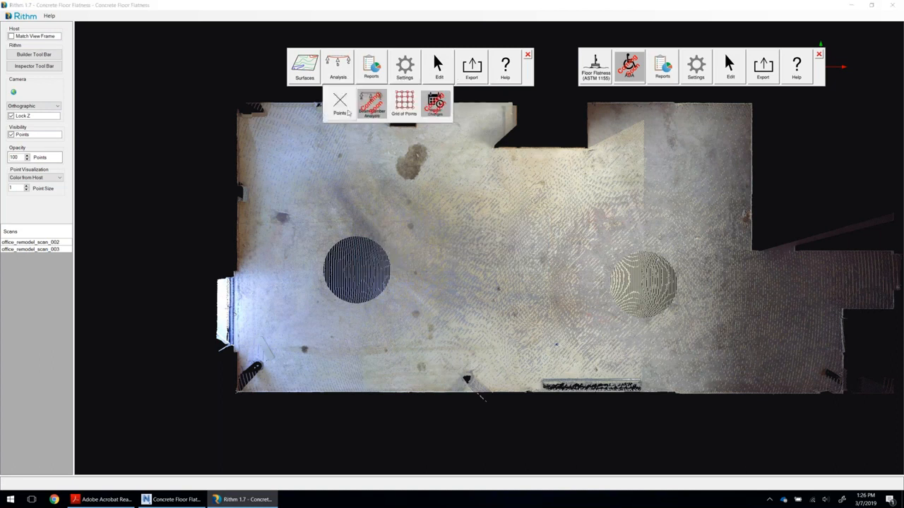
Set up a Grid of Points analysis with descriptor A, start number 0 and a 5-foot grid spacing.
{"action": "left_click", "coordinate": [404, 104]}
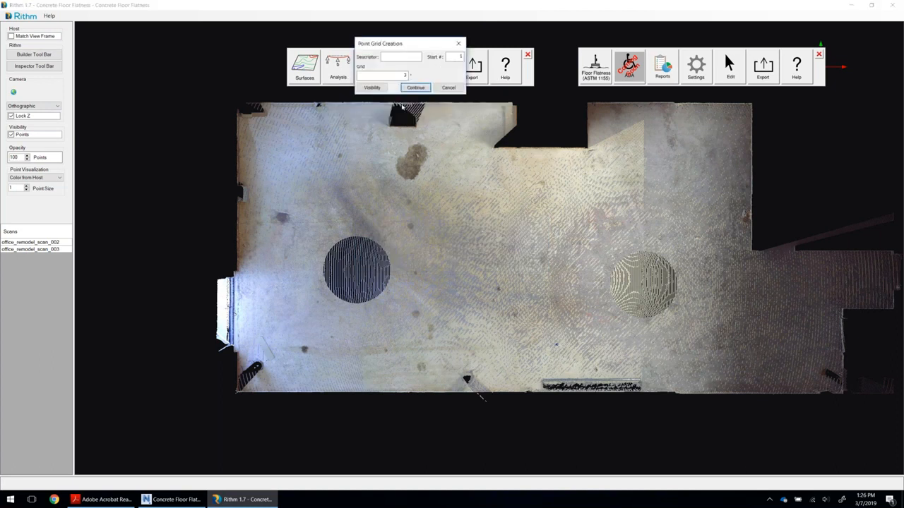
{"action": "left_click", "coordinate": [405, 58]}
{"action": "type", "text": "A"}
{"action": "key", "text": "Tab"}
{"action": "type", "text": "0"}
{"action": "key", "text": "Tab"}
{"action": "key", "text": "Tab"}
{"action": "type", "text": "5"}
{"action": "left_click", "coordinate": [415, 88]}
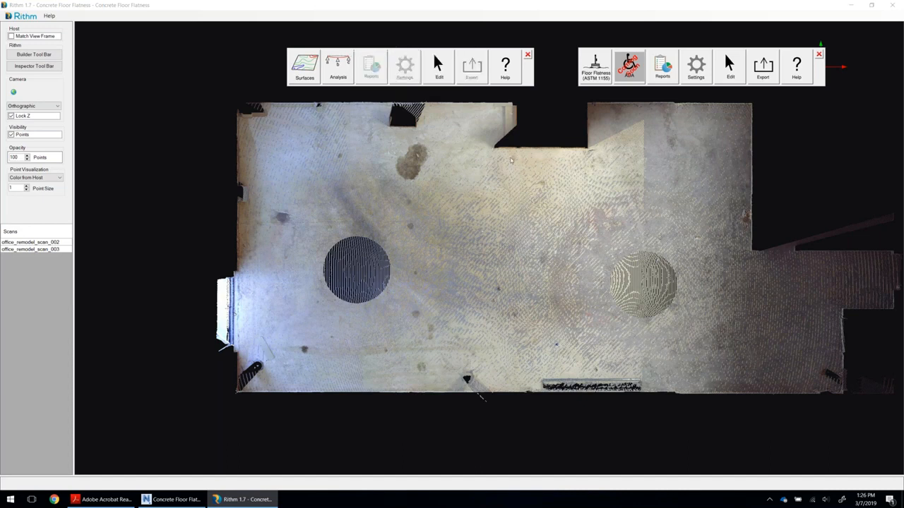
Place the point grid from the floor's upper-left corner across to the right side and down towards the lower wall, and accept the point locations.
{"action": "left_click", "coordinate": [260, 167]}
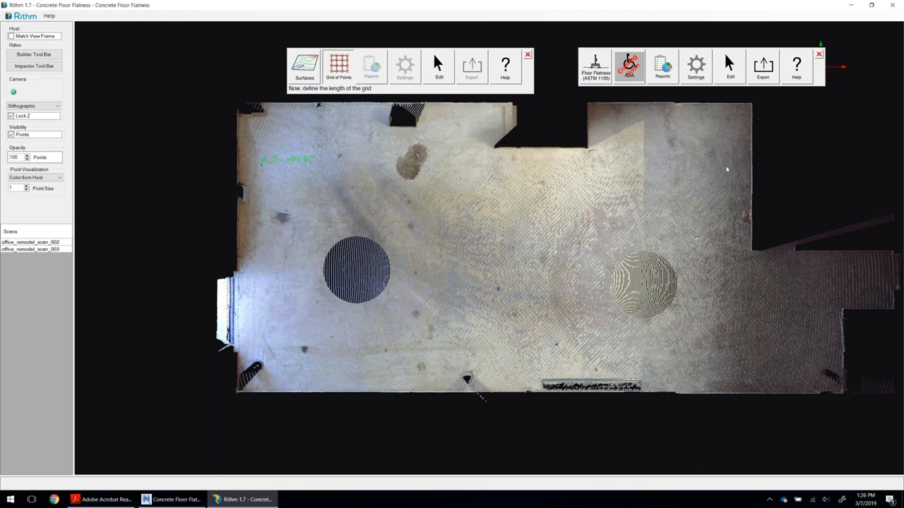
{"action": "left_click", "coordinate": [726, 169]}
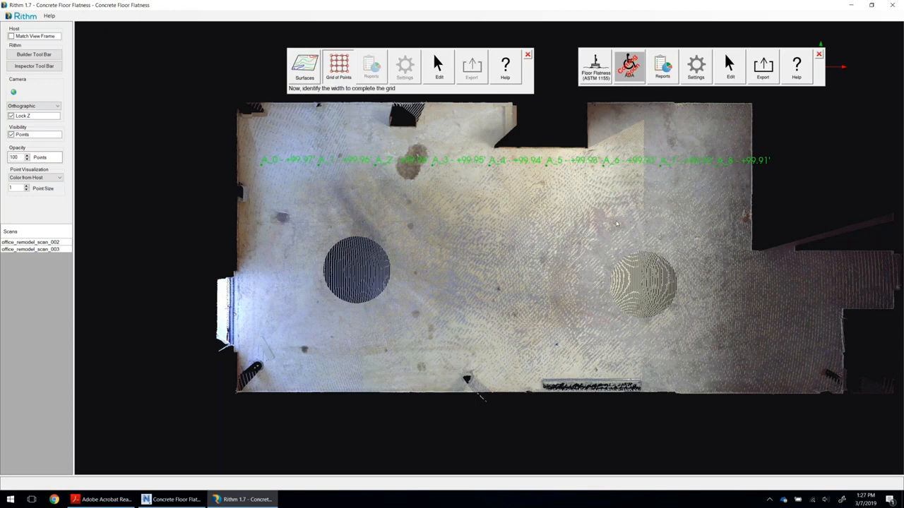
{"action": "left_click", "coordinate": [473, 365]}
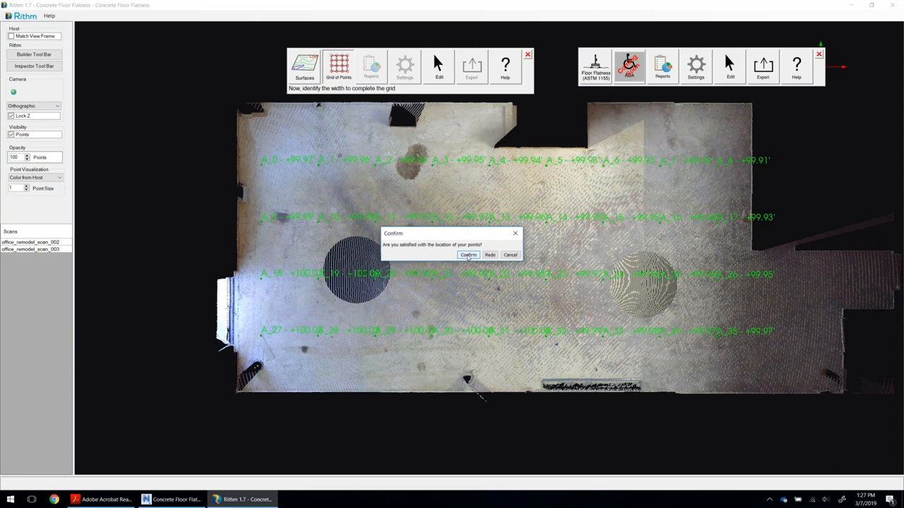
{"action": "left_click", "coordinate": [469, 257]}
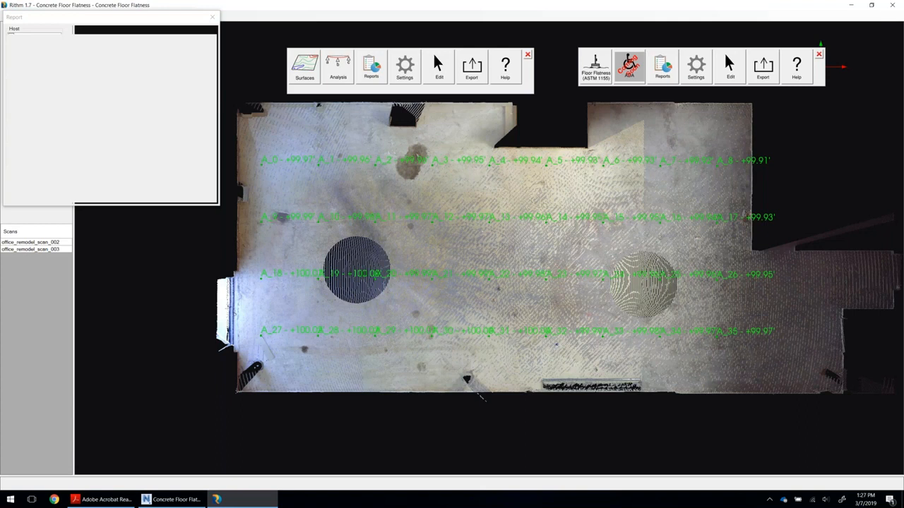
Change the report's visibility settings to color the grid points with a gradient, and look through the point list.
{"action": "left_click_drag", "start_coordinate": [158, 21], "coordinate": [274, 97]}
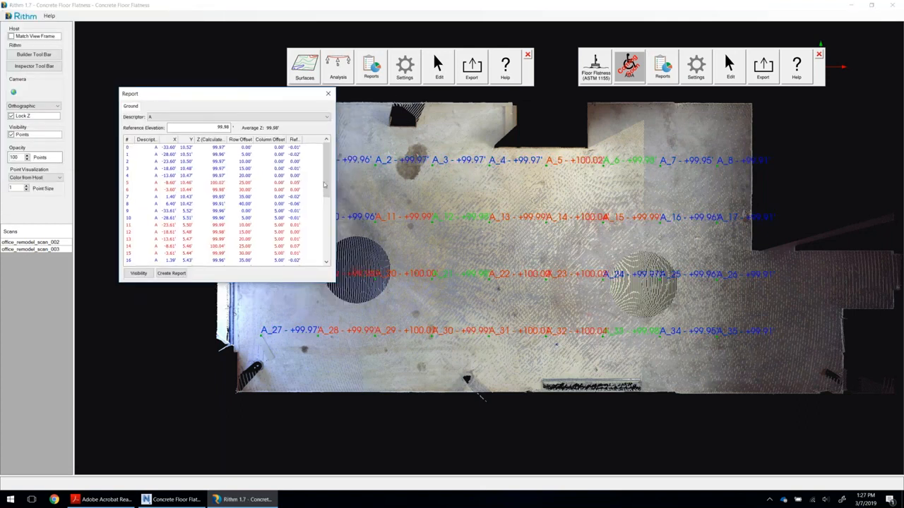
{"action": "left_click", "coordinate": [139, 274]}
{"action": "left_click", "coordinate": [228, 192]}
{"action": "left_click", "coordinate": [236, 213]}
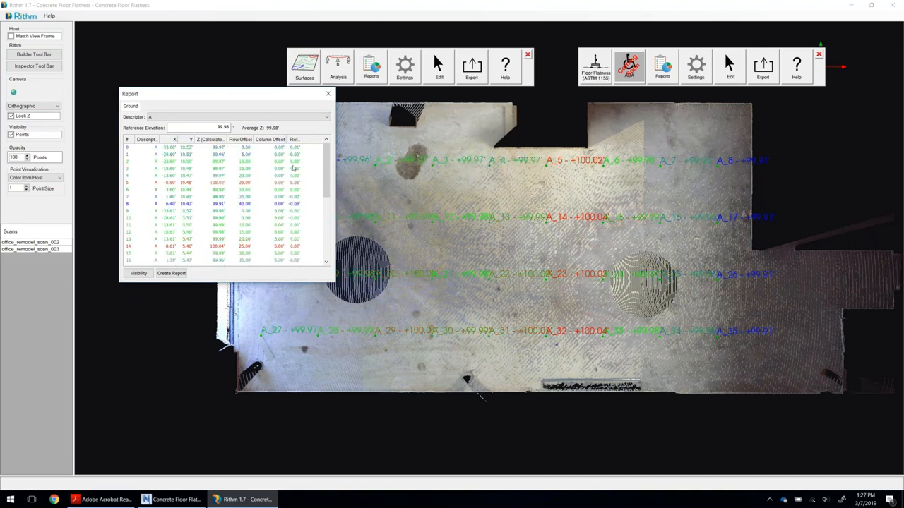
{"action": "left_click_drag", "start_coordinate": [326, 172], "coordinate": [327, 226]}
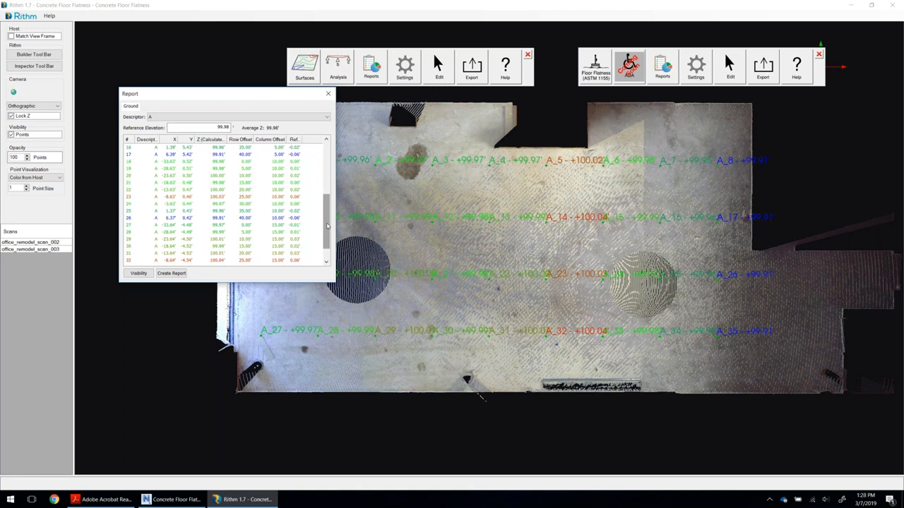
Create a PDF report of the grid points in US Survey Feet, replacing Inspection Points.pdf, and look through its point table.
{"action": "left_click_drag", "start_coordinate": [255, 95], "coordinate": [226, 84]}
{"action": "left_click", "coordinate": [143, 262]}
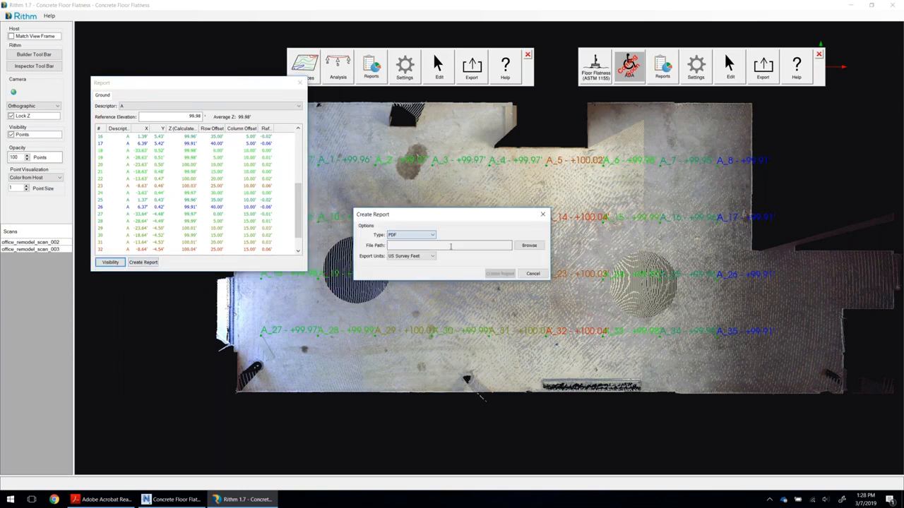
{"action": "left_click", "coordinate": [528, 245]}
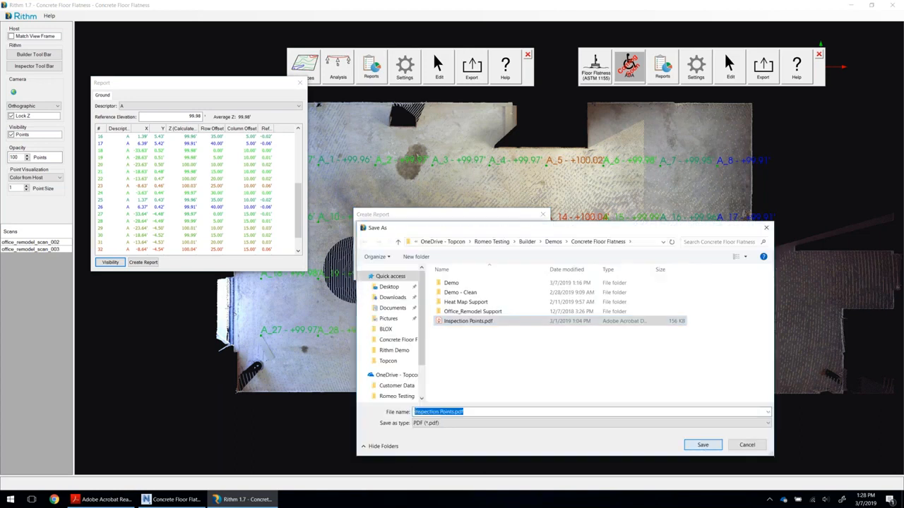
{"action": "key", "text": "Return"}
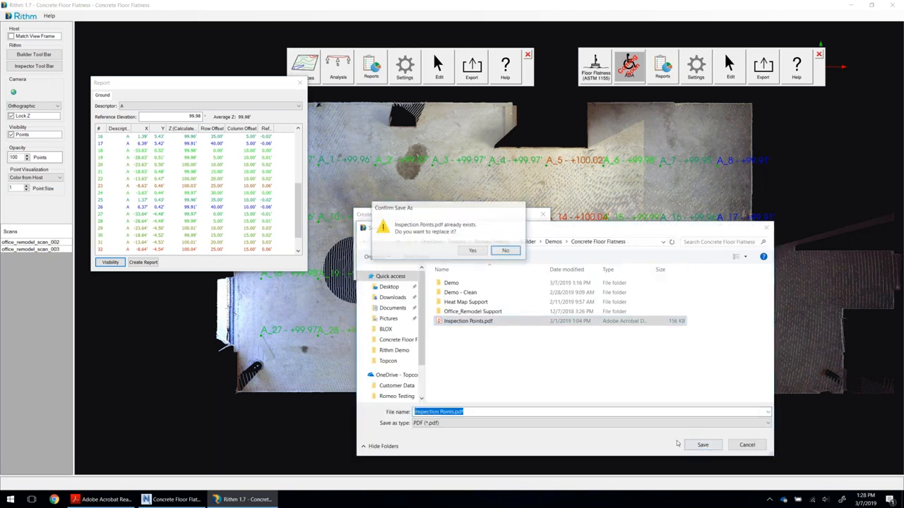
{"action": "left_click", "coordinate": [473, 252]}
{"action": "left_click", "coordinate": [499, 274]}
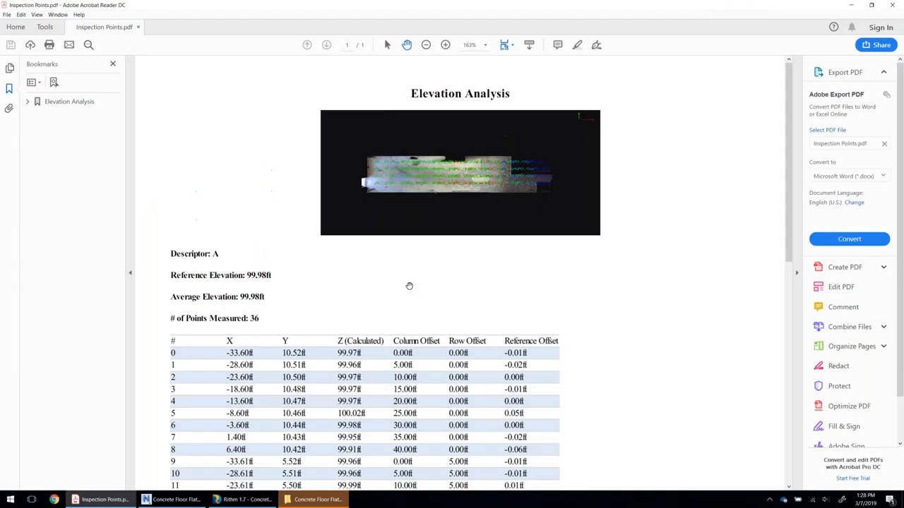
{"action": "scroll", "coordinate": [451, 268], "scroll_direction": "down", "scroll_amount": 3}
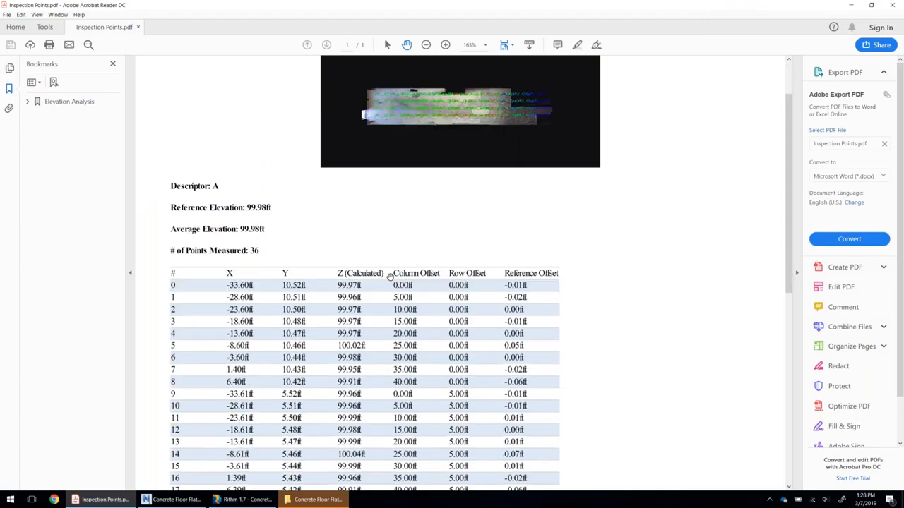
{"action": "scroll", "coordinate": [364, 268], "scroll_direction": "down", "scroll_amount": 7}
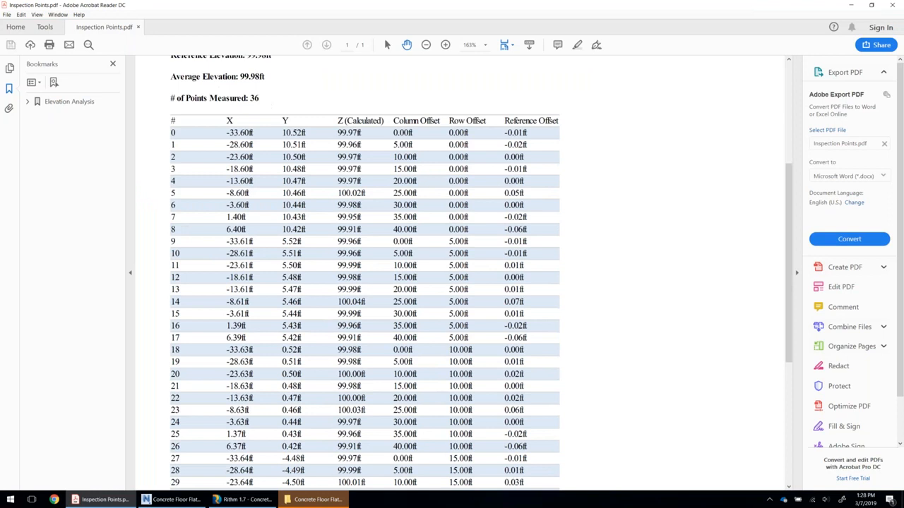
{"action": "scroll", "coordinate": [364, 268], "scroll_direction": "up", "scroll_amount": 10}
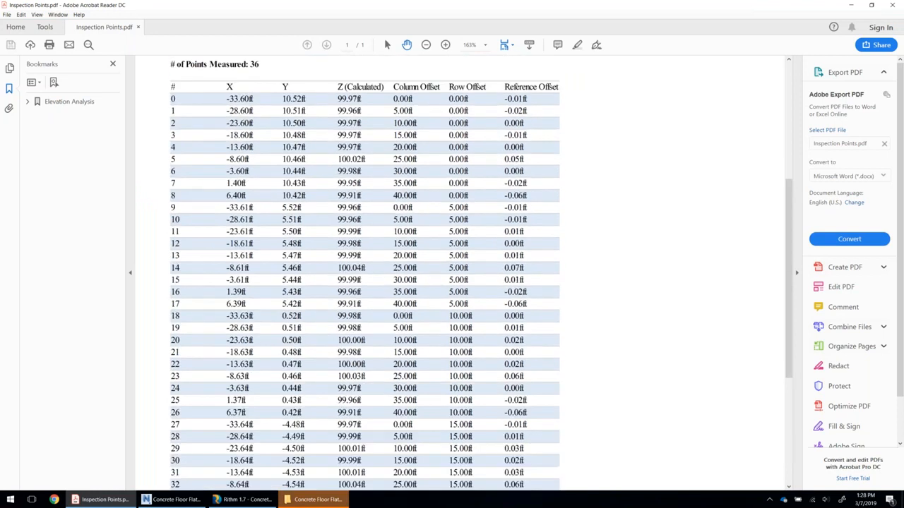
{"action": "left_click", "coordinate": [850, 5]}
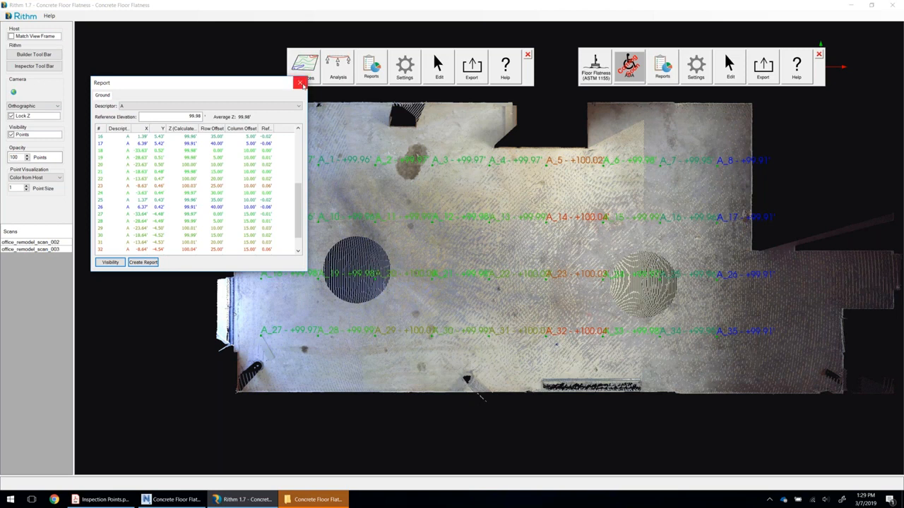
Close the point report, clear the grid points from the floor scan and leave editing.
{"action": "left_click", "coordinate": [301, 83]}
{"action": "left_click", "coordinate": [460, 101]}
{"action": "left_click", "coordinate": [463, 283]}
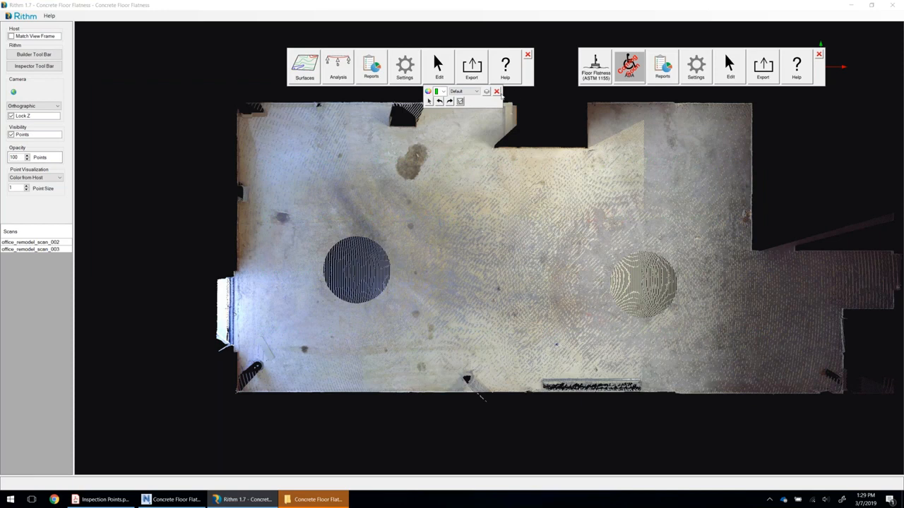
{"action": "left_click", "coordinate": [497, 91]}
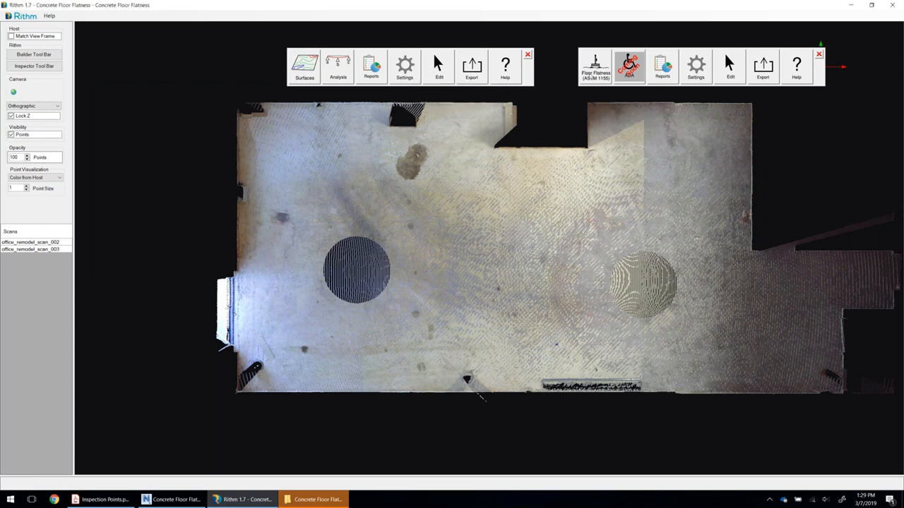
Start a Floor Flatness (ASTM 1155) analysis with a horizontal run across the floor and a vertical run near its left side.
{"action": "left_click", "coordinate": [595, 75]}
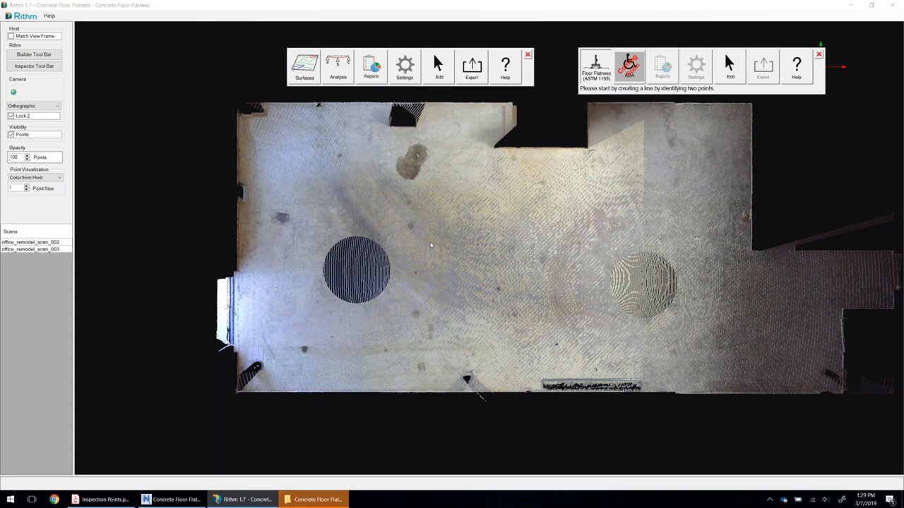
{"action": "left_click", "coordinate": [701, 245]}
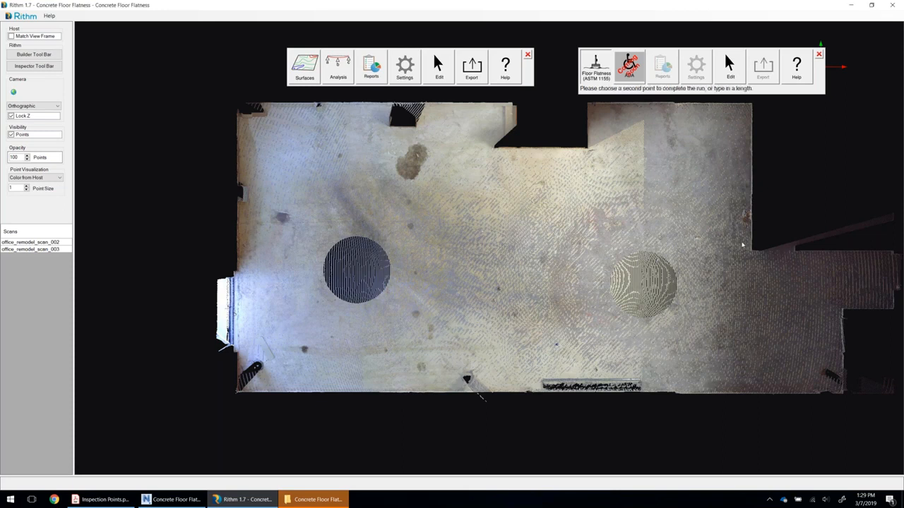
{"action": "left_click", "coordinate": [692, 267]}
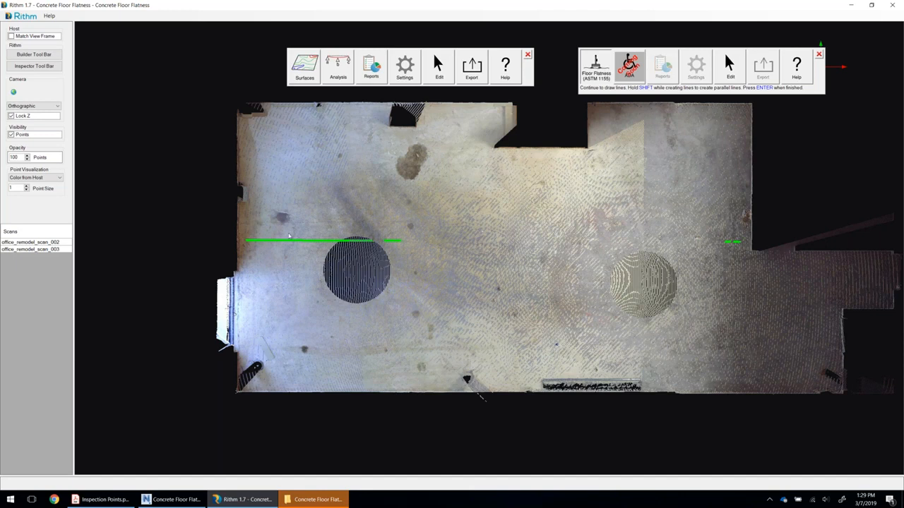
{"action": "left_click", "coordinate": [320, 337]}
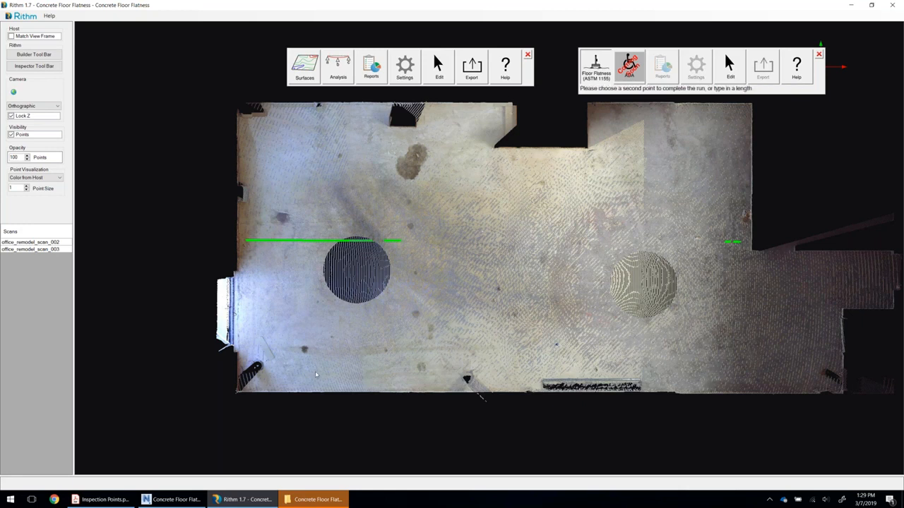
{"action": "left_click", "coordinate": [324, 370]}
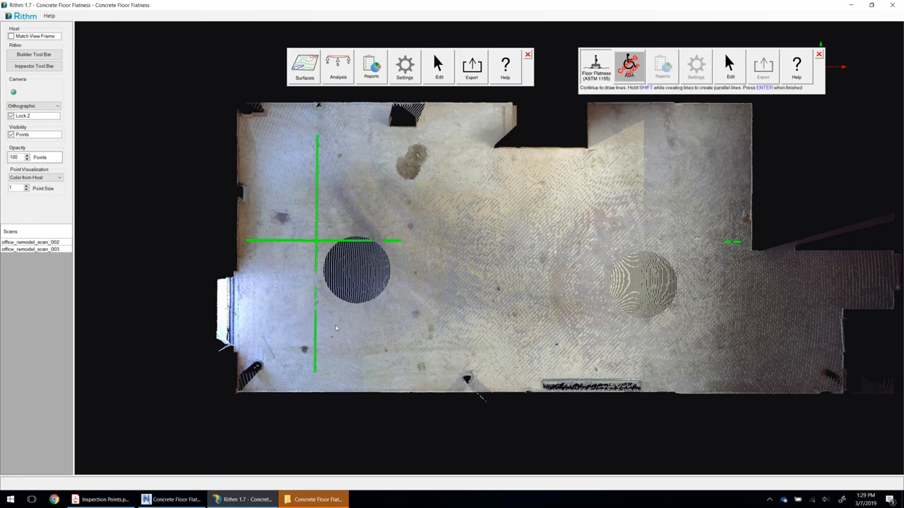
Run the FF/FL analysis on the two drawn lines and return to the Rithm window with its report.
{"action": "key", "text": "Return"}
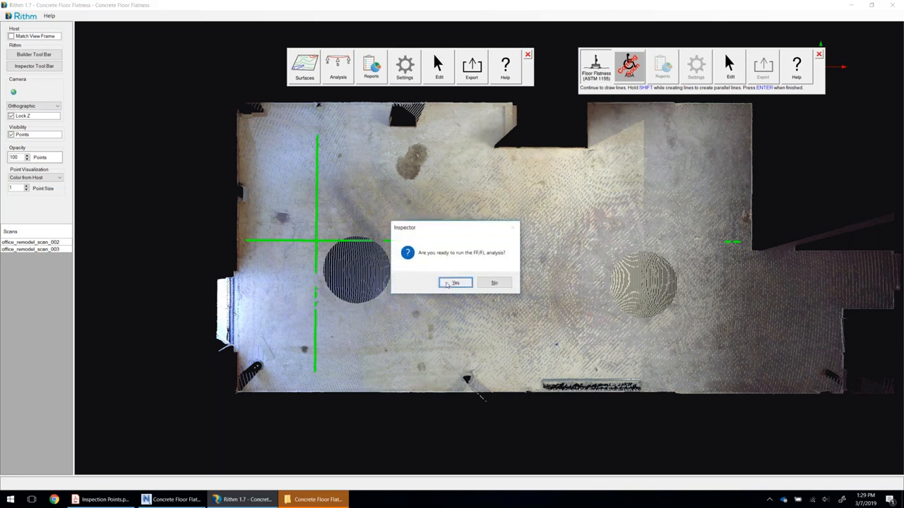
{"action": "left_click", "coordinate": [449, 283]}
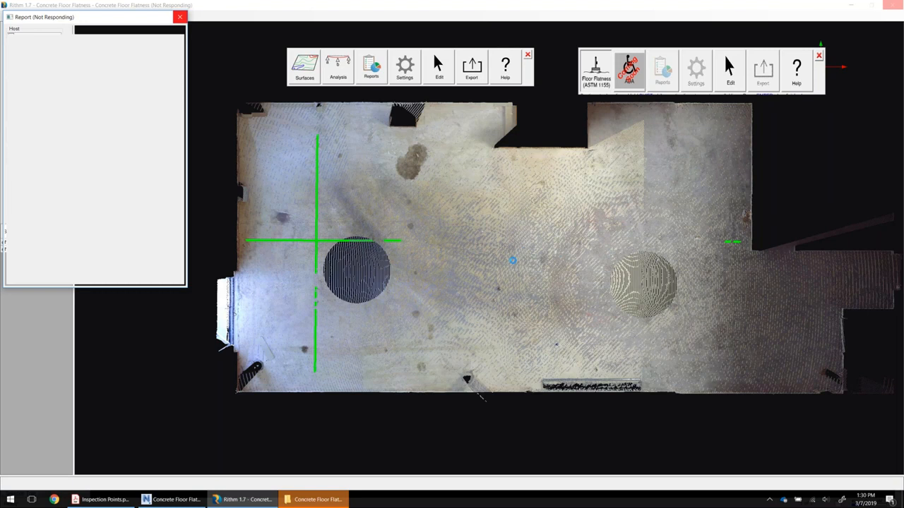
{"action": "left_click", "coordinate": [248, 500]}
{"action": "mouse_move", "coordinate": [251, 503]}
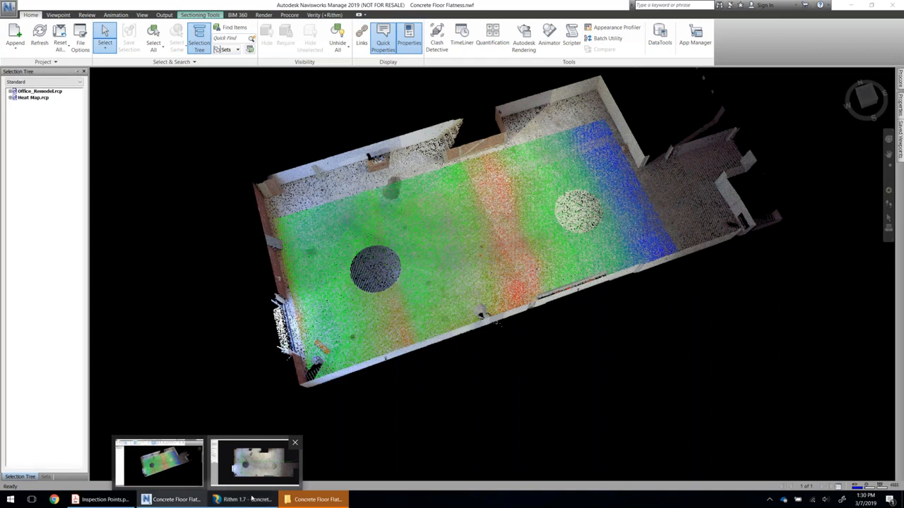
{"action": "left_click", "coordinate": [254, 462]}
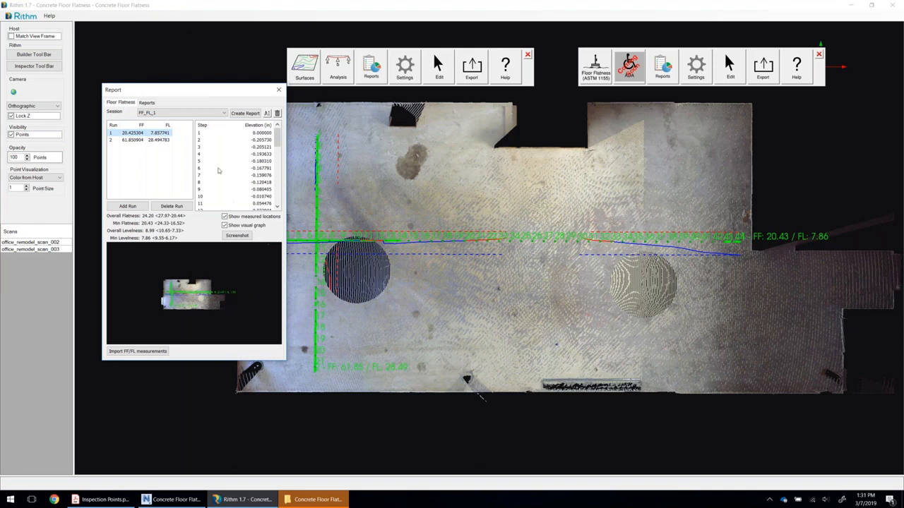
Create the PDF report for session FF_FL_1 and read through its results tables and the elevation graphs of both runs.
{"action": "left_click", "coordinate": [245, 114]}
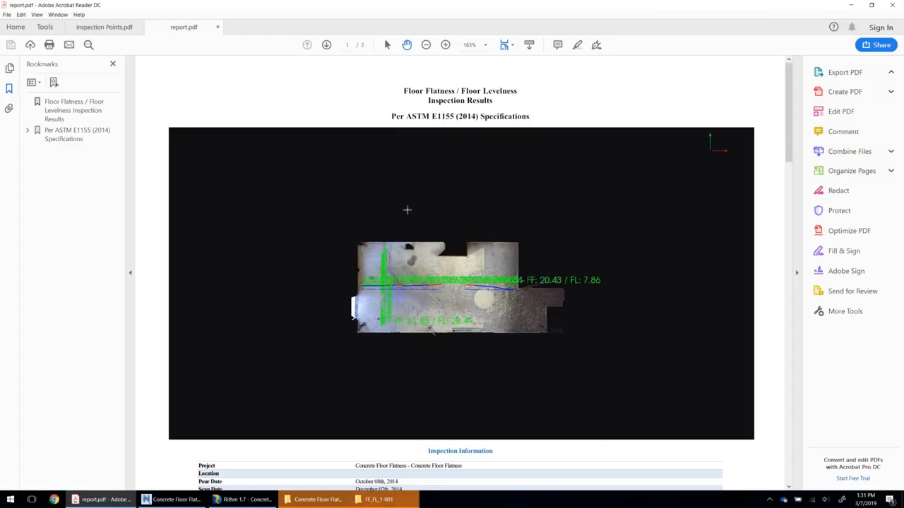
{"action": "scroll", "coordinate": [498, 205], "scroll_direction": "down", "scroll_amount": 5}
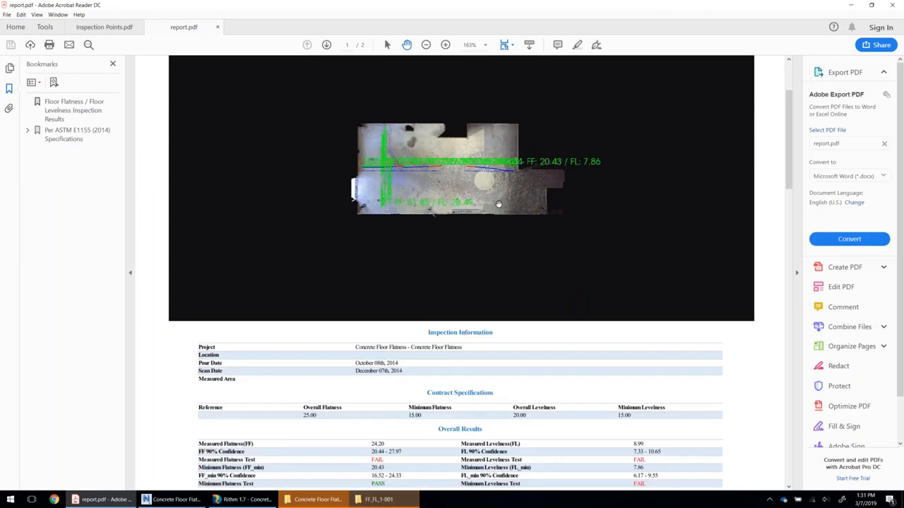
{"action": "scroll", "coordinate": [498, 204], "scroll_direction": "down", "scroll_amount": 3}
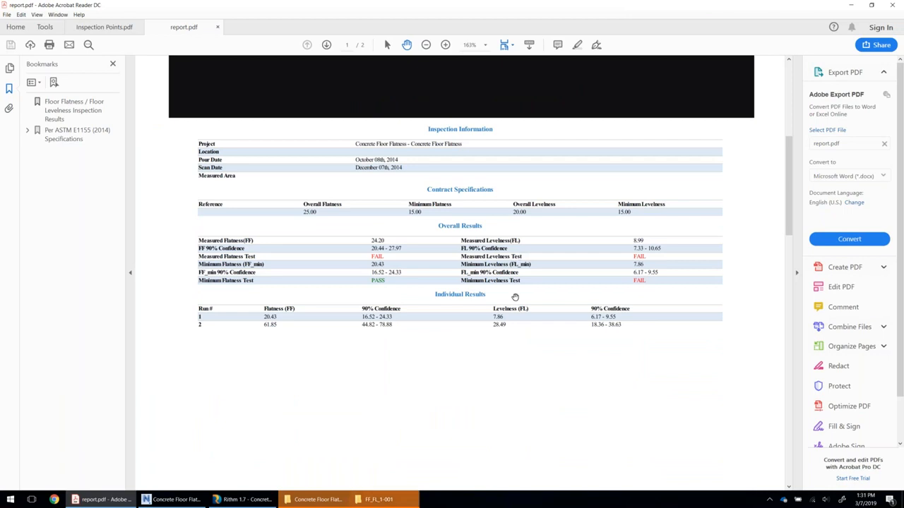
{"action": "scroll", "coordinate": [521, 285], "scroll_direction": "down", "scroll_amount": 12}
{"action": "scroll", "coordinate": [521, 285], "scroll_direction": "down", "scroll_amount": 3}
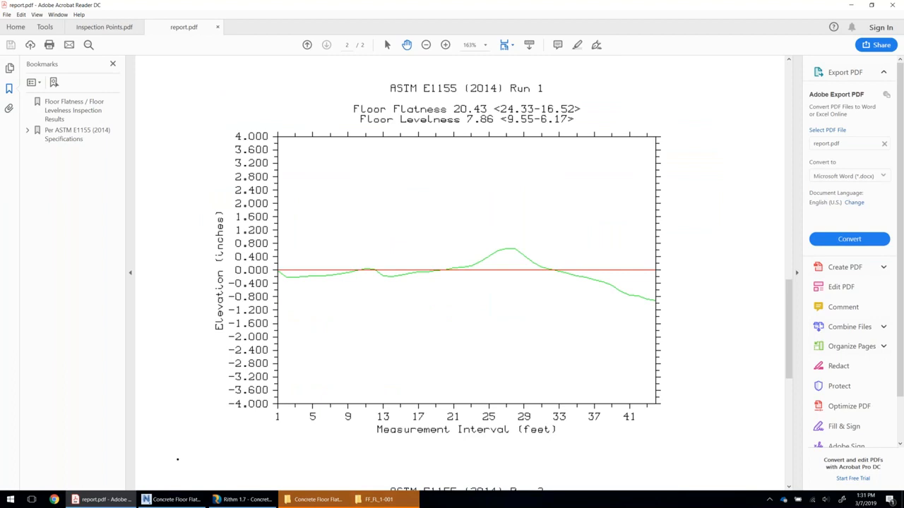
{"action": "scroll", "coordinate": [518, 280], "scroll_direction": "down", "scroll_amount": 2}
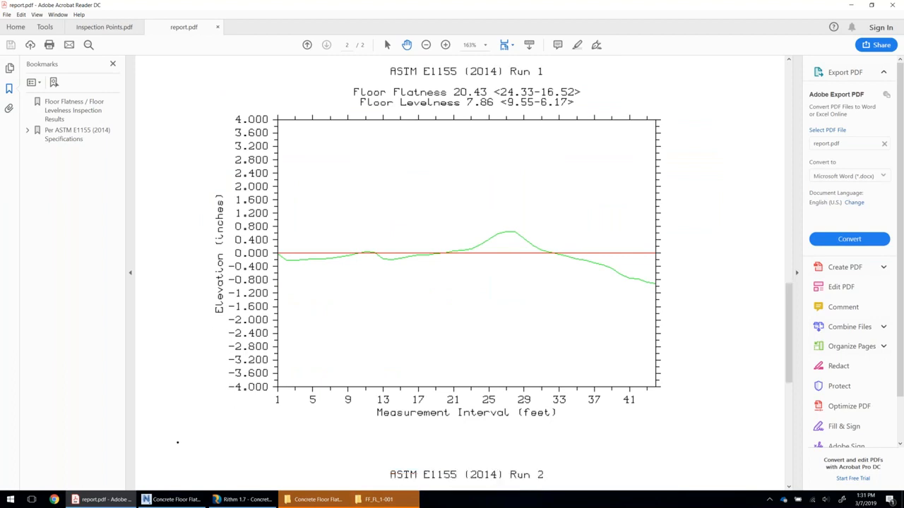
{"action": "scroll", "coordinate": [466, 282], "scroll_direction": "down", "scroll_amount": 3}
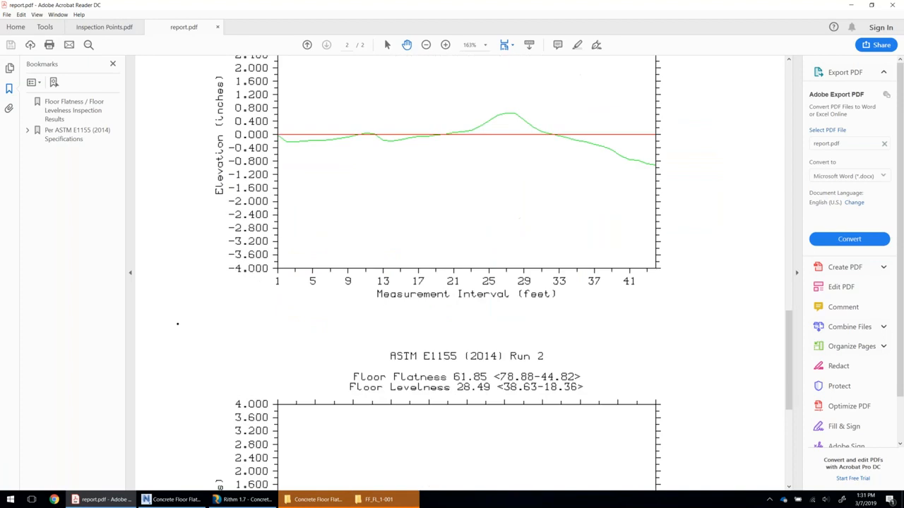
{"action": "scroll", "coordinate": [466, 282], "scroll_direction": "down", "scroll_amount": 8}
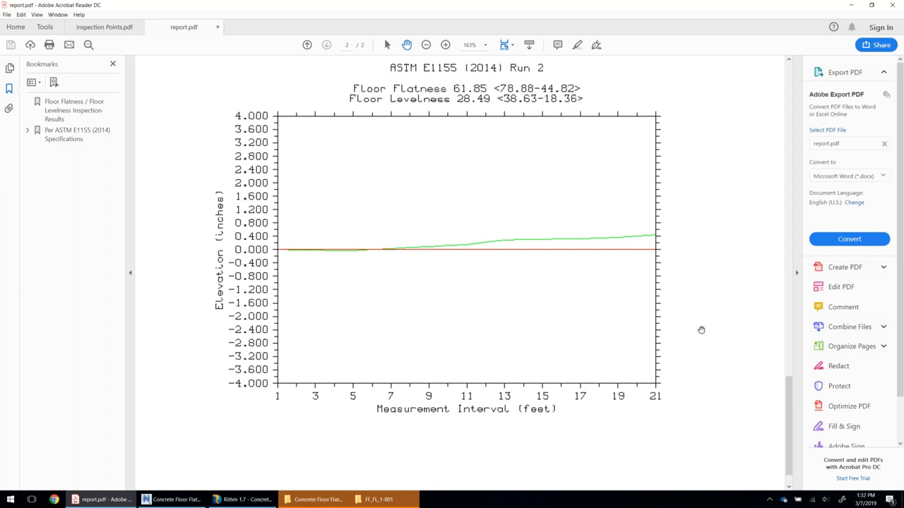
Put away the PDF report and its output folder, return to Rithm and close the floor flatness report dialog.
{"action": "left_click", "coordinate": [854, 9]}
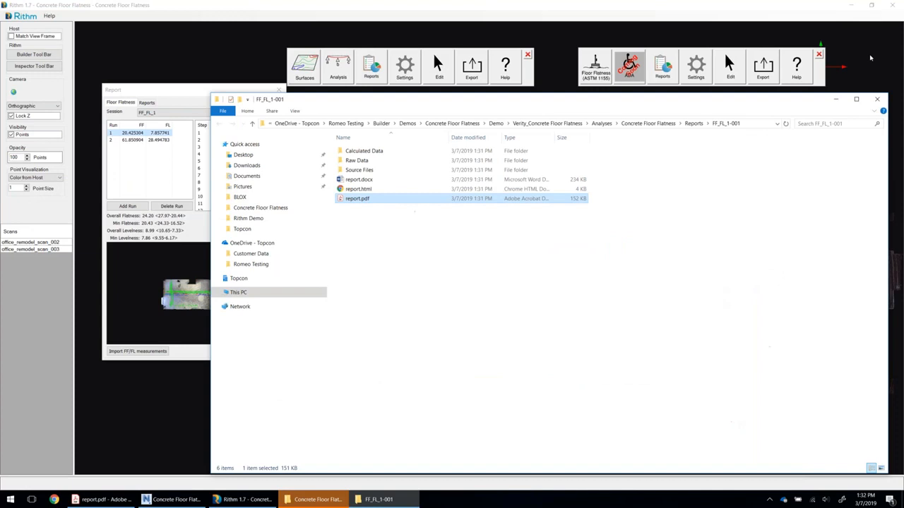
{"action": "left_click", "coordinate": [870, 58]}
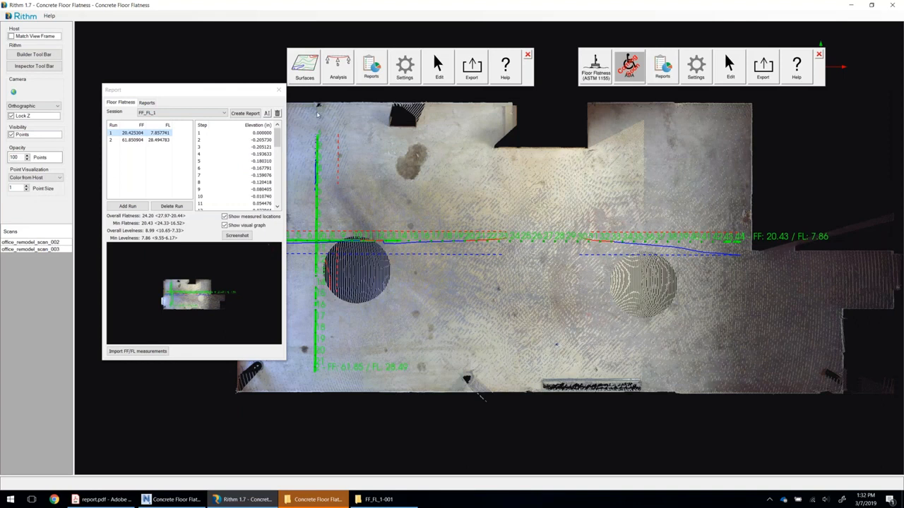
{"action": "left_click", "coordinate": [279, 91]}
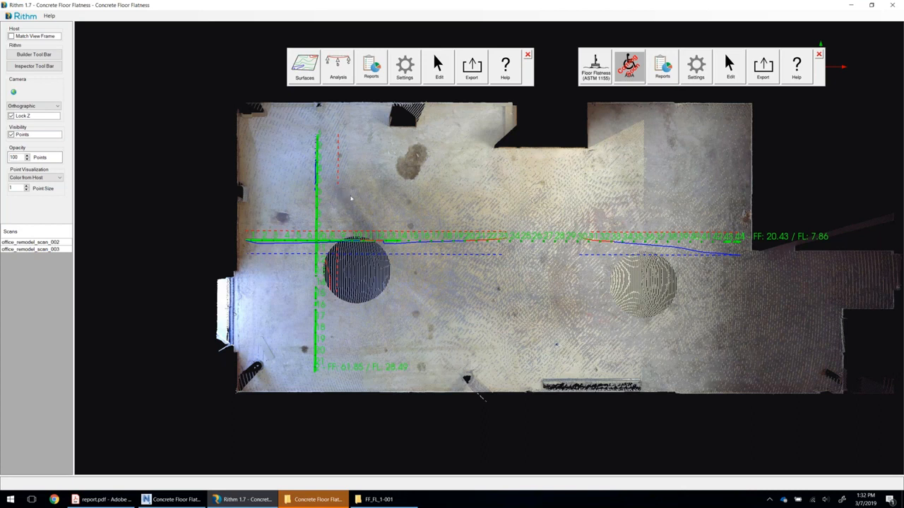
{"action": "left_click", "coordinate": [336, 74]}
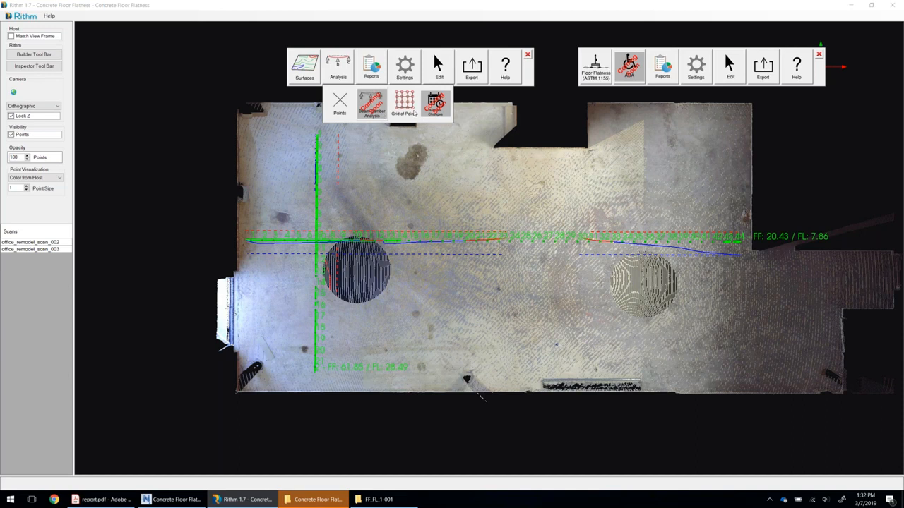
{"action": "left_click", "coordinate": [340, 71]}
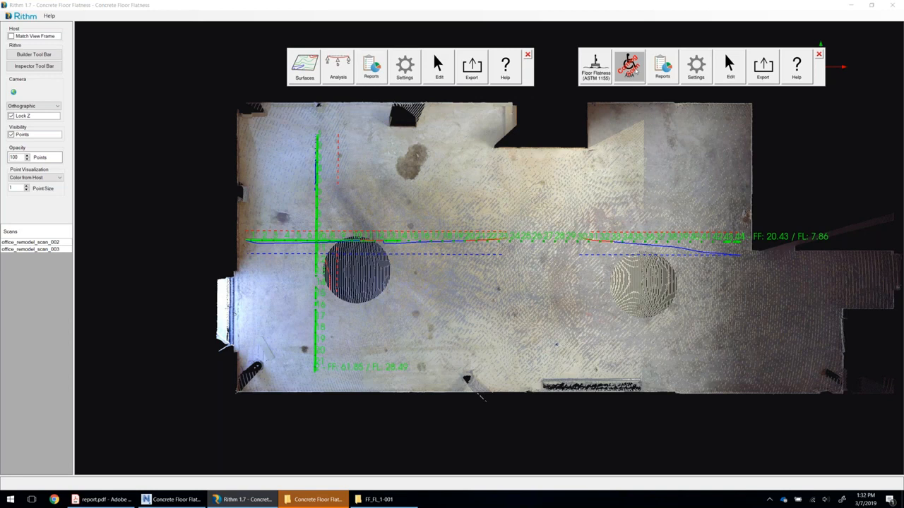
{"action": "left_click", "coordinate": [633, 80]}
Hide the scan points, examine the elevation profile along the horizontal run up close, and show the points again.
{"action": "left_click", "coordinate": [12, 135]}
{"action": "scroll", "coordinate": [495, 250], "scroll_direction": "up", "scroll_amount": 3}
{"action": "scroll", "coordinate": [487, 254], "scroll_direction": "up", "scroll_amount": 2}
{"action": "scroll", "coordinate": [611, 246], "scroll_direction": "up", "scroll_amount": 2}
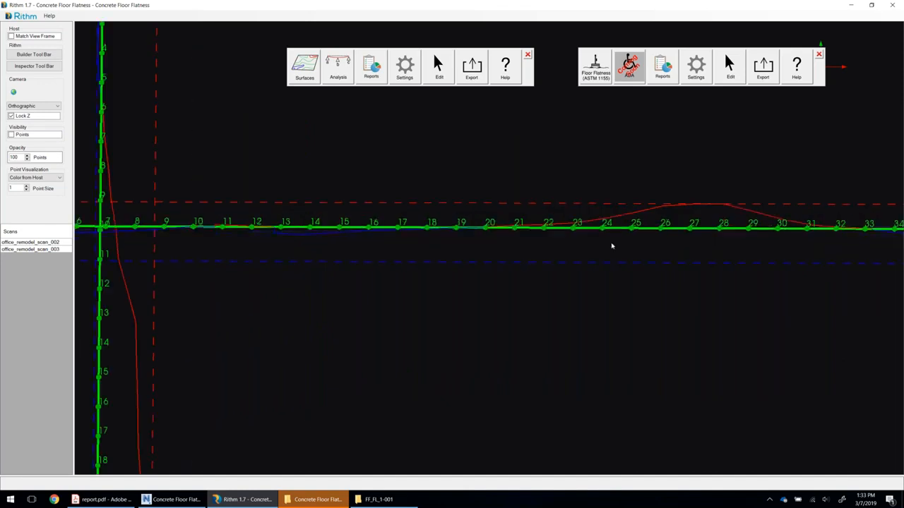
{"action": "scroll", "coordinate": [649, 246], "scroll_direction": "up", "scroll_amount": 2}
{"action": "middle_click_drag", "start_coordinate": [557, 245], "coordinate": [422, 243]}
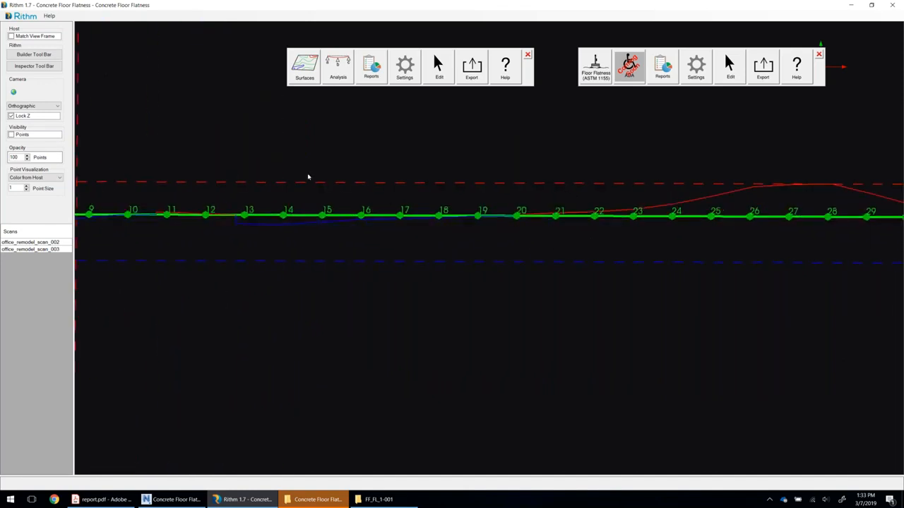
{"action": "left_click", "coordinate": [12, 135]}
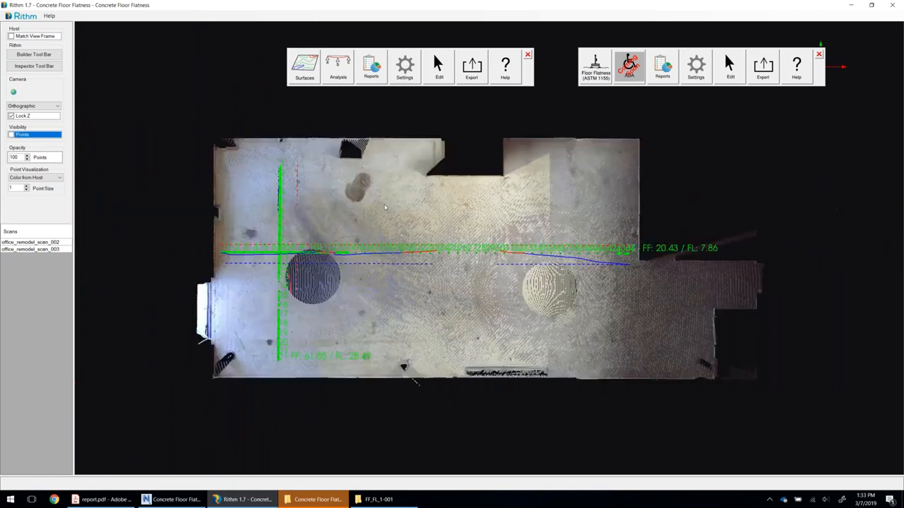